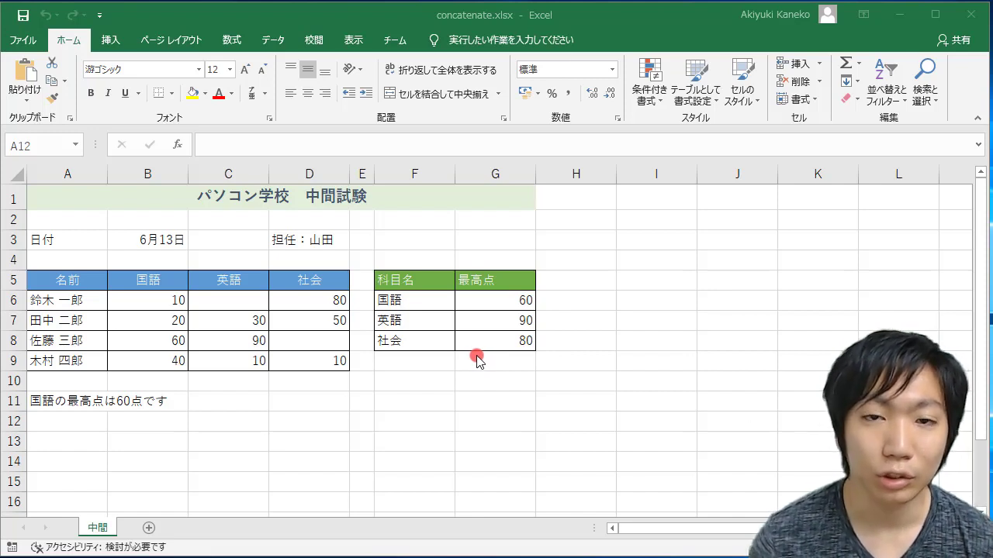
Inspect the A11 sentence and the 国語 scores in column B, including the 60 in B8
{"action": "left_click", "coordinate": [476, 359]}
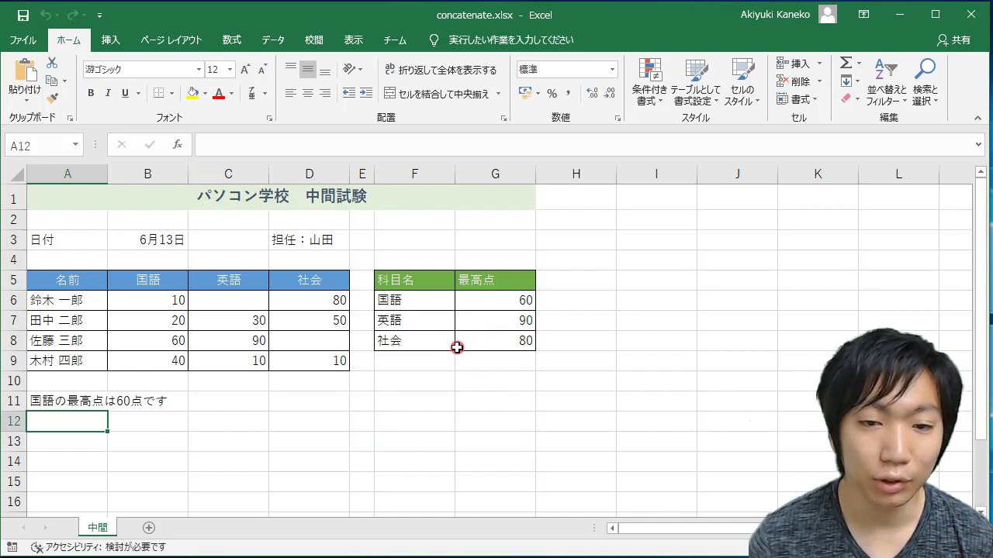
{"action": "left_click", "coordinate": [71, 404]}
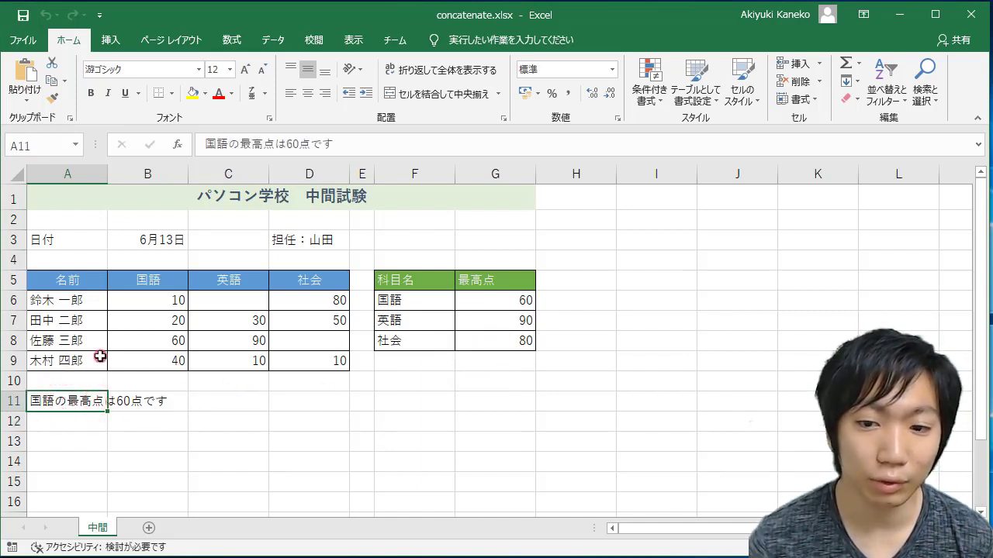
{"action": "scroll", "coordinate": [119, 370], "scroll_direction": "up", "scroll_amount": 2, "text": "ctrl"}
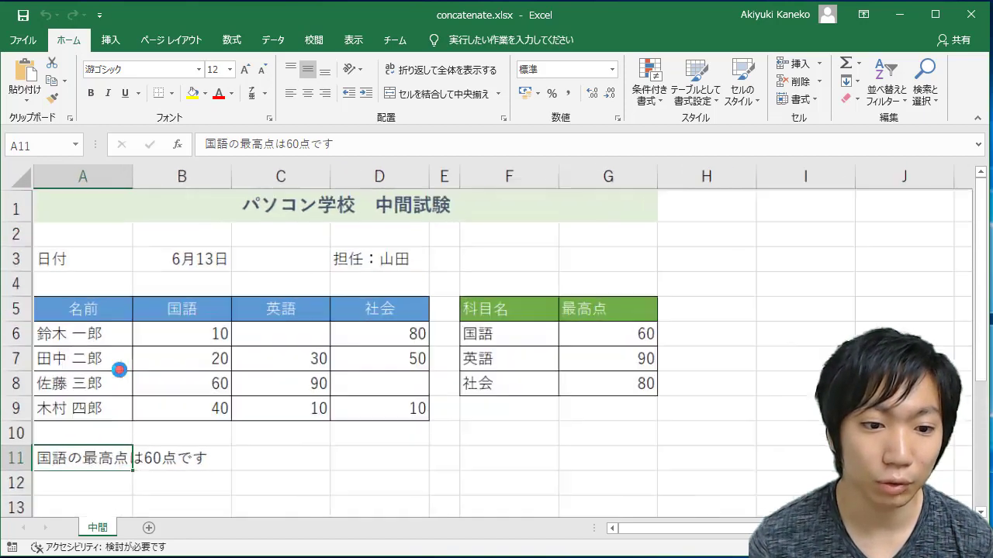
{"action": "scroll", "coordinate": [115, 400], "scroll_direction": "down", "scroll_amount": 1, "text": "ctrl"}
{"action": "left_click", "coordinate": [169, 300]}
{"action": "left_click_drag", "start_coordinate": [173, 346], "coordinate": [174, 390]}
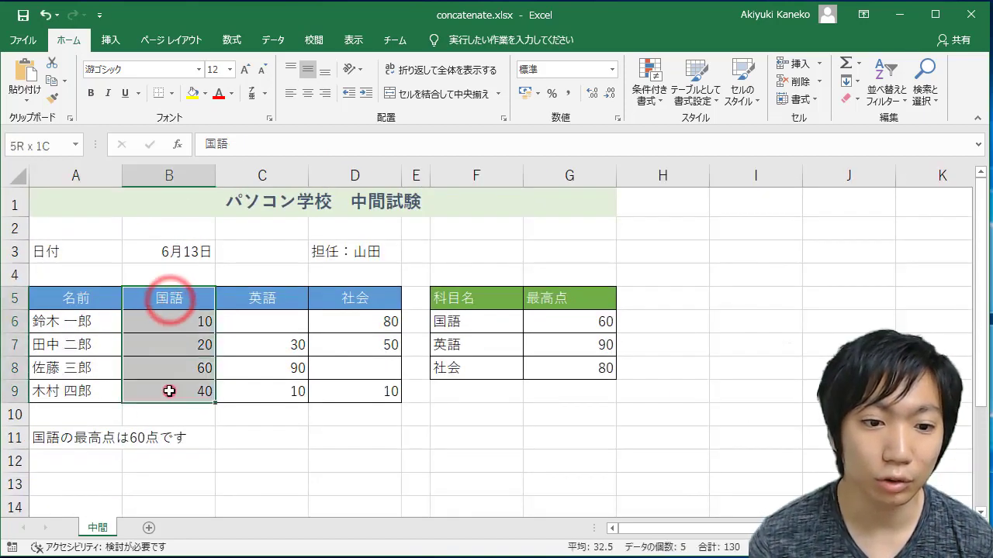
{"action": "left_click", "coordinate": [187, 375]}
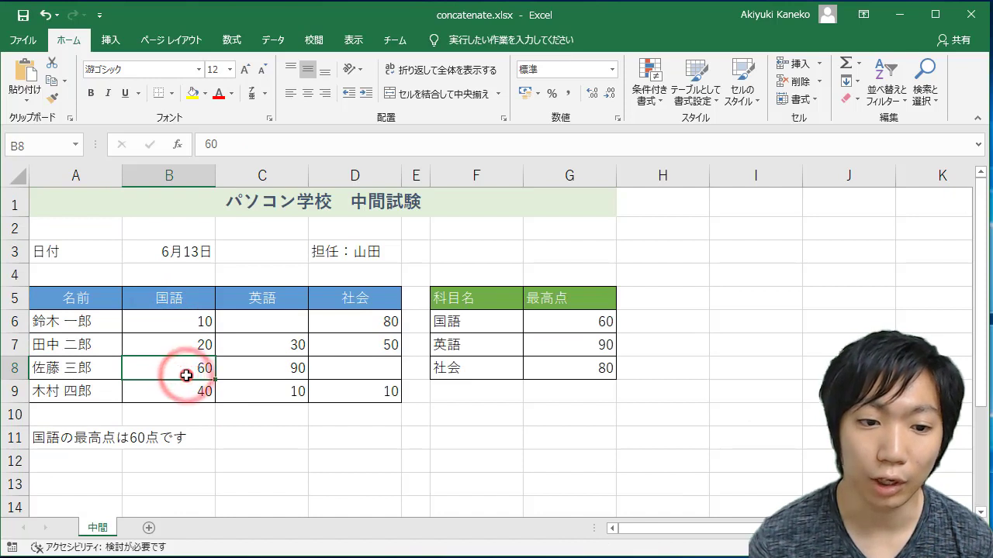
{"action": "left_click", "coordinate": [82, 437]}
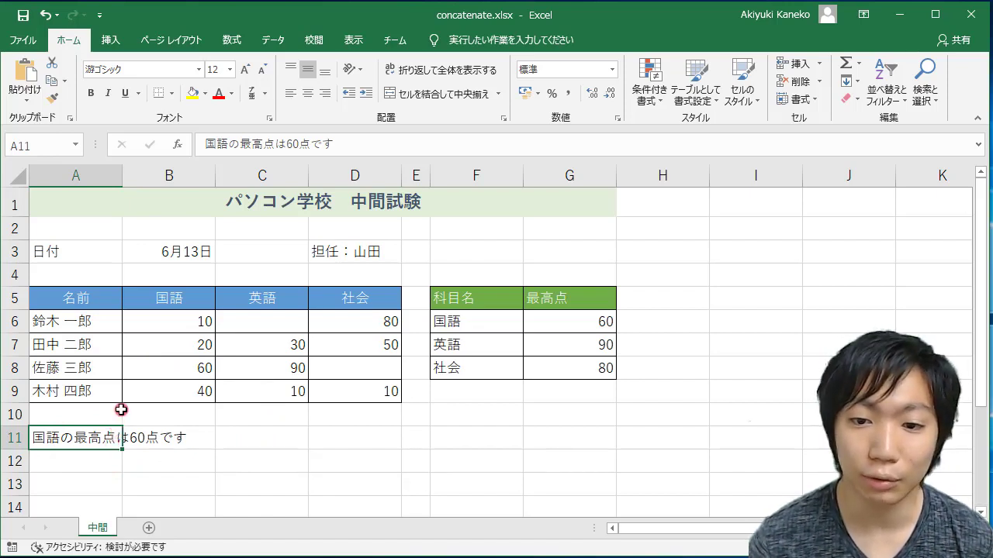
Change the first 国語 score in B6 to 80
{"action": "left_click", "coordinate": [162, 324]}
{"action": "type", "text": "80"}
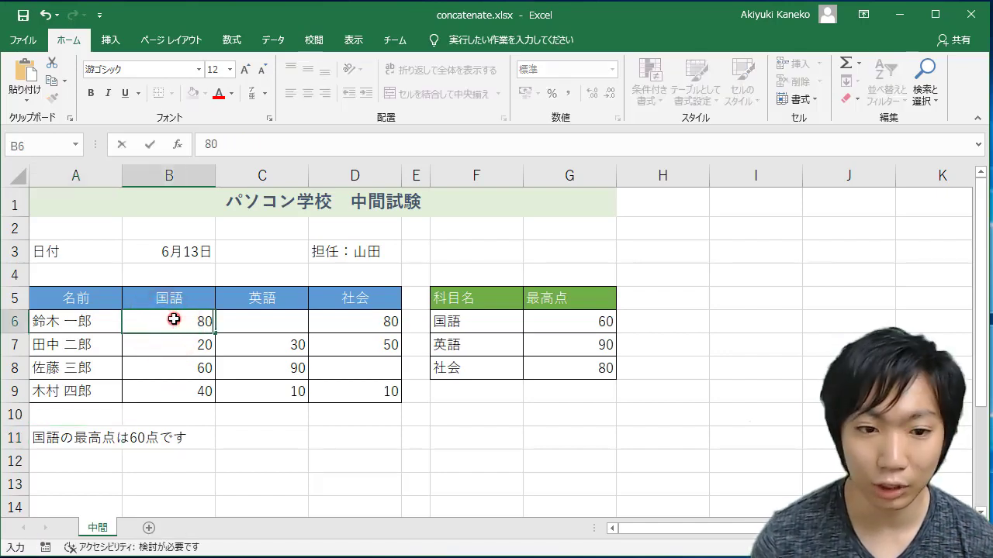
{"action": "key", "text": "Return"}
{"action": "left_click", "coordinate": [174, 319]}
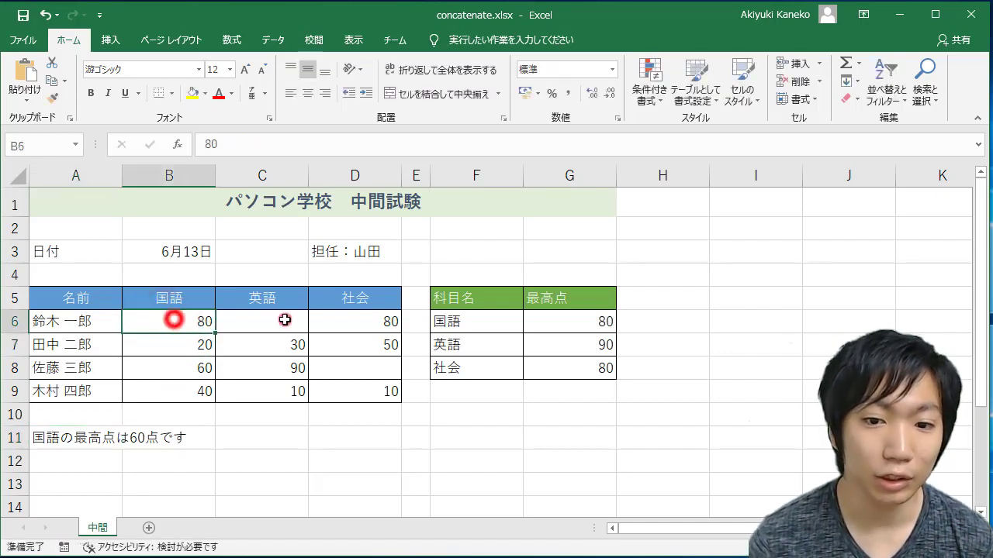
Check that G6's =MAX(B6:B9) formula now shows 80, versus A11's sentence
{"action": "left_click", "coordinate": [566, 317]}
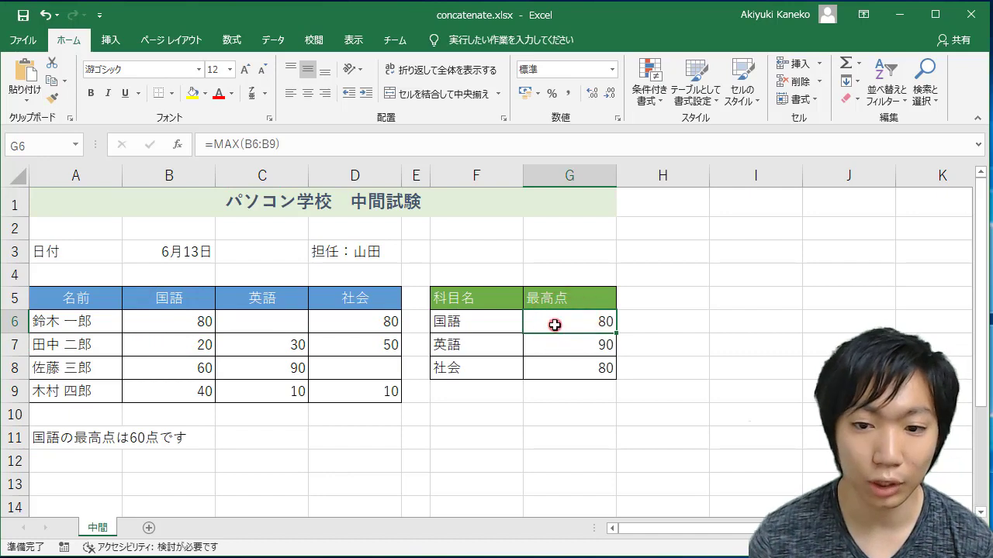
{"action": "key", "text": "F2"}
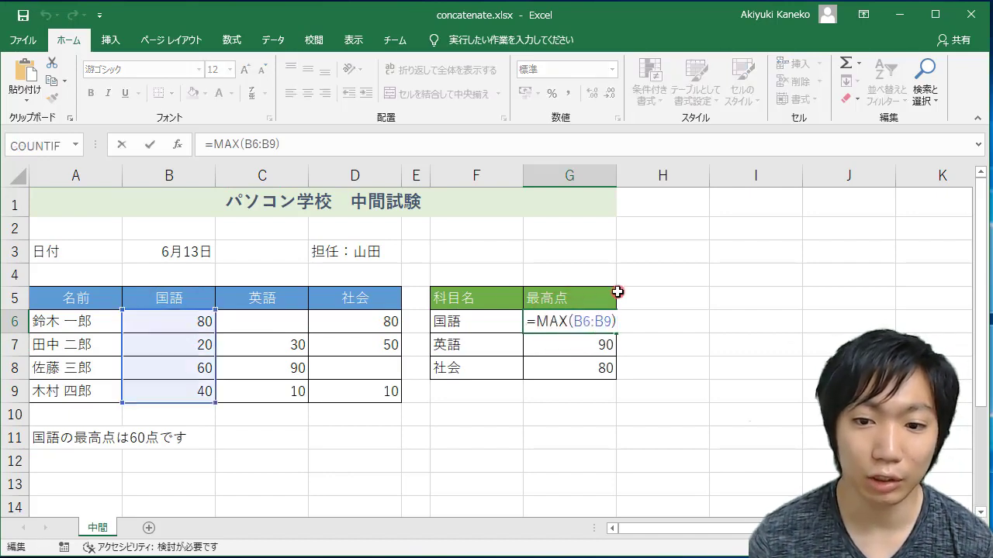
{"action": "left_click", "coordinate": [558, 328]}
{"action": "left_click", "coordinate": [190, 324]}
{"action": "left_click_drag", "start_coordinate": [184, 371], "coordinate": [181, 381]}
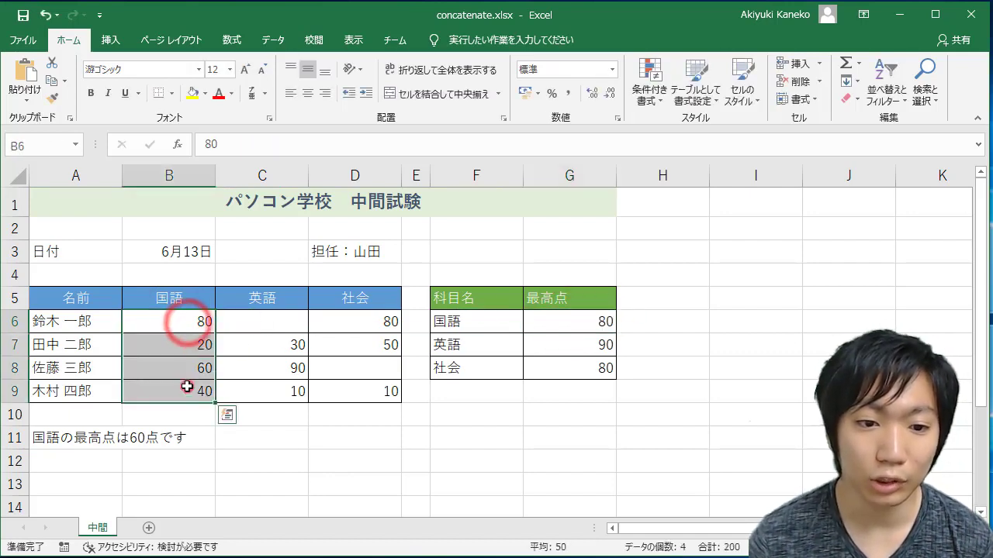
{"action": "left_click", "coordinate": [189, 321]}
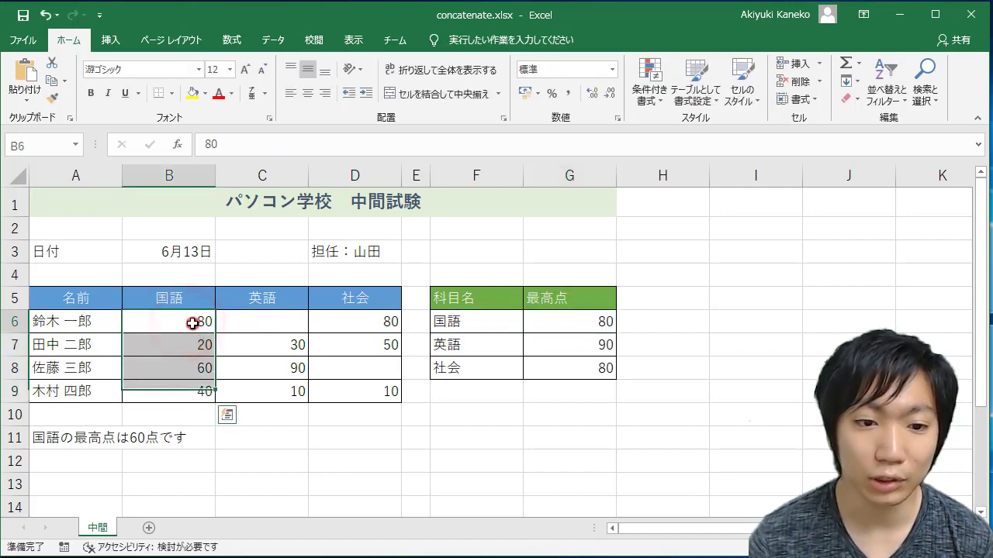
{"action": "left_click", "coordinate": [582, 316]}
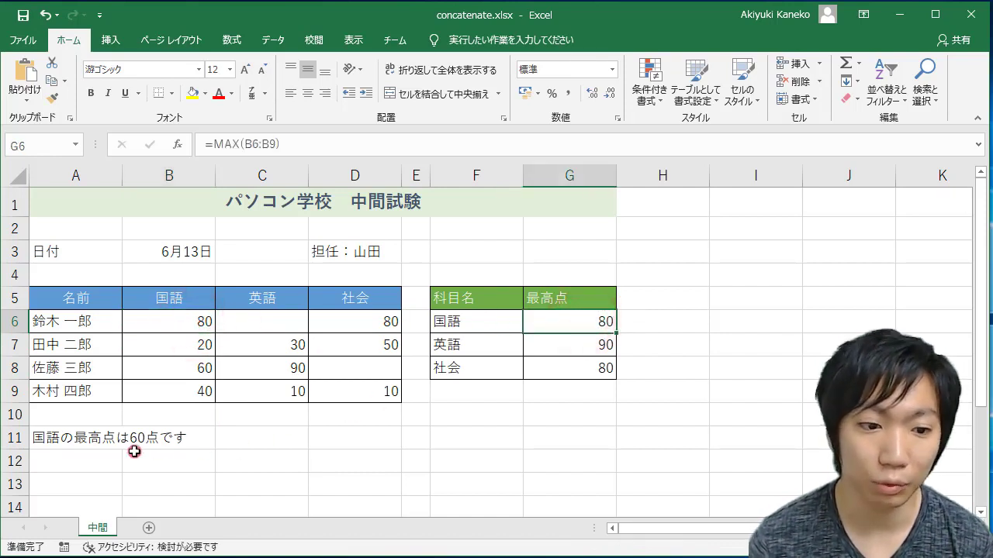
{"action": "left_click", "coordinate": [89, 440]}
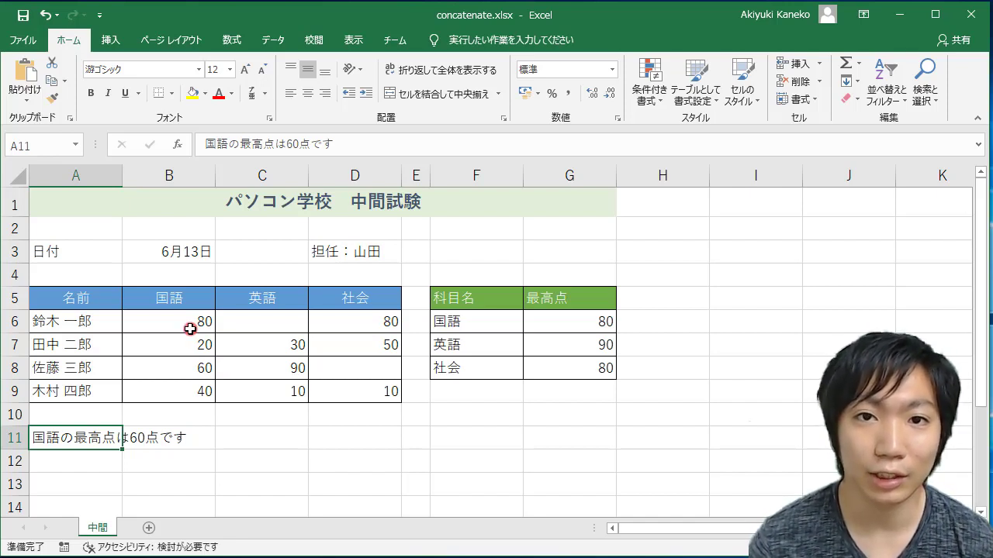
Undo the B6 edit so it returns to 10, then select empty cell A12
{"action": "key", "text": "ctrl+z"}
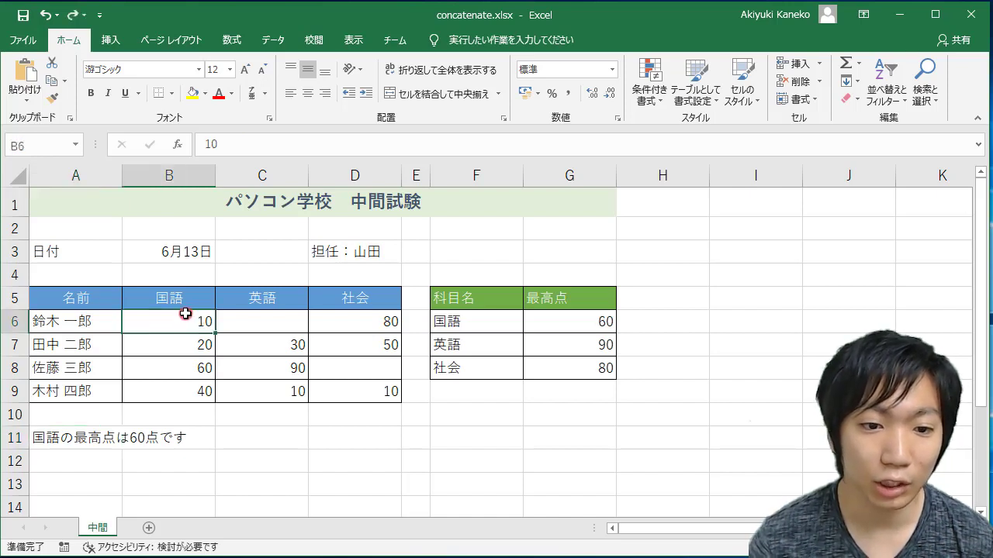
{"action": "left_click", "coordinate": [84, 460]}
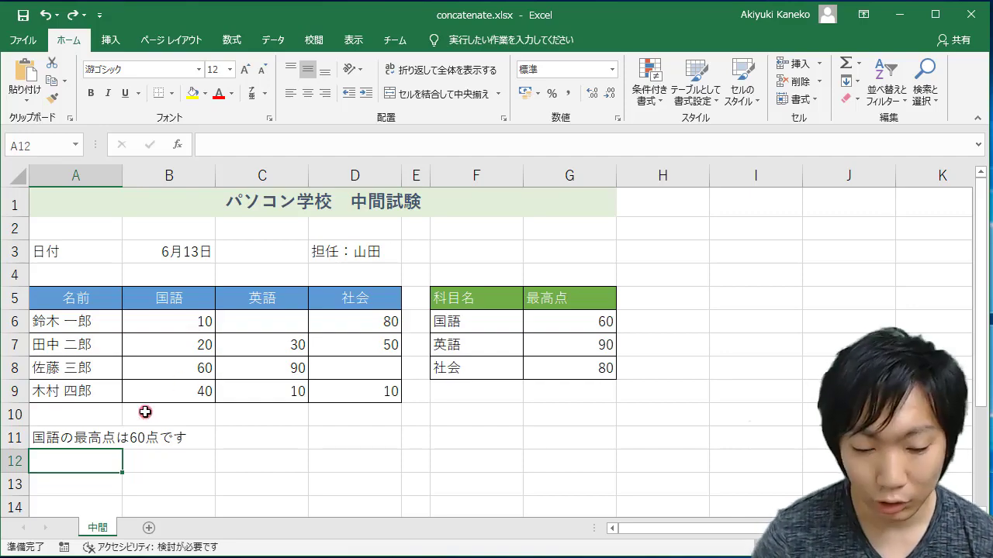
Enter =CONCATENATE(B5,G5,G6) in A12 so it displays 国語最高点60
{"action": "type", "text": "=conca"}
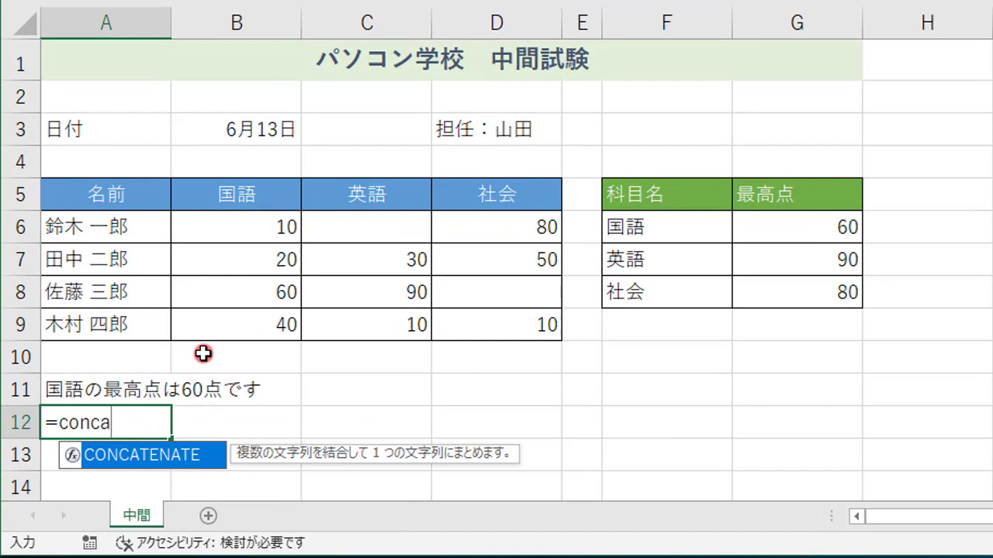
{"action": "key", "text": "Tab"}
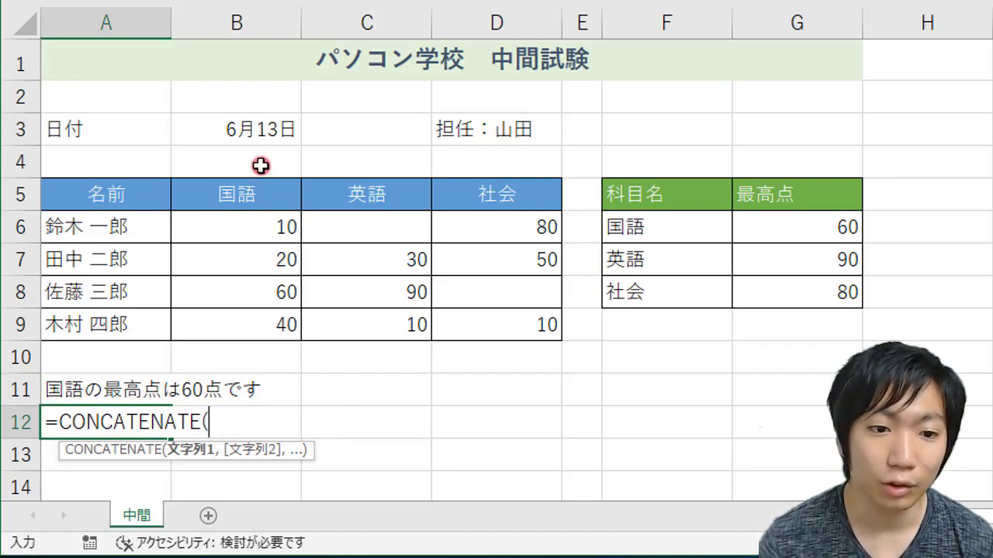
{"action": "left_click", "coordinate": [245, 201]}
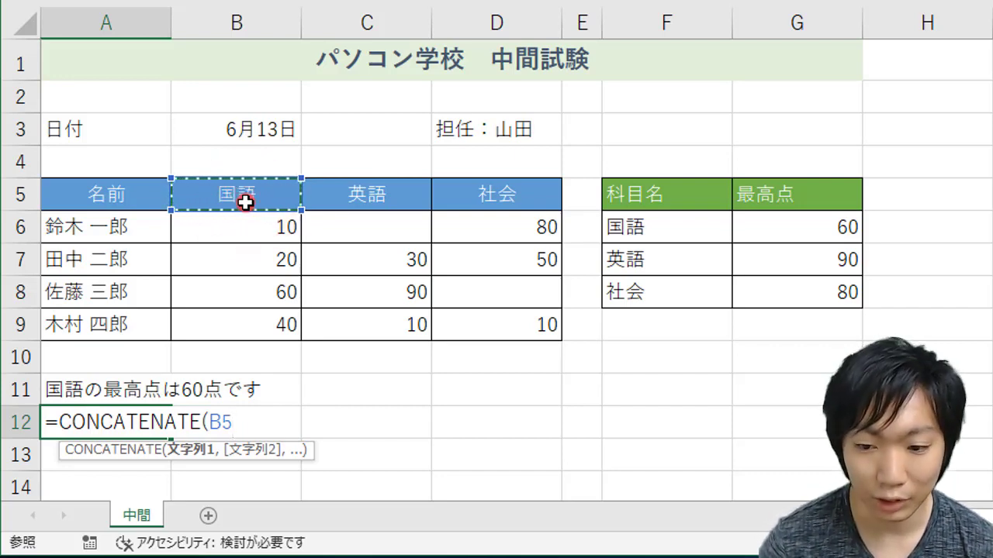
{"action": "type", "text": ","}
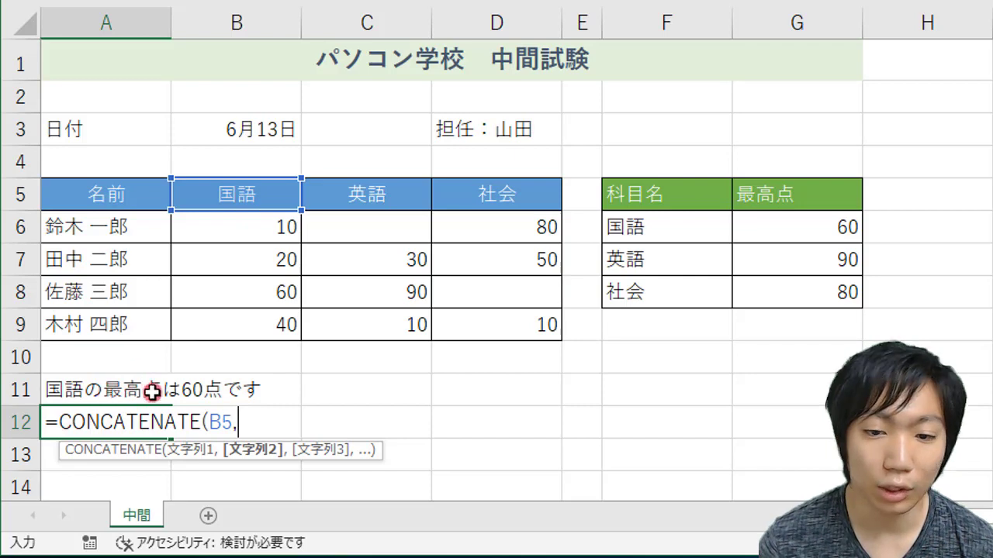
{"action": "left_click", "coordinate": [785, 195]}
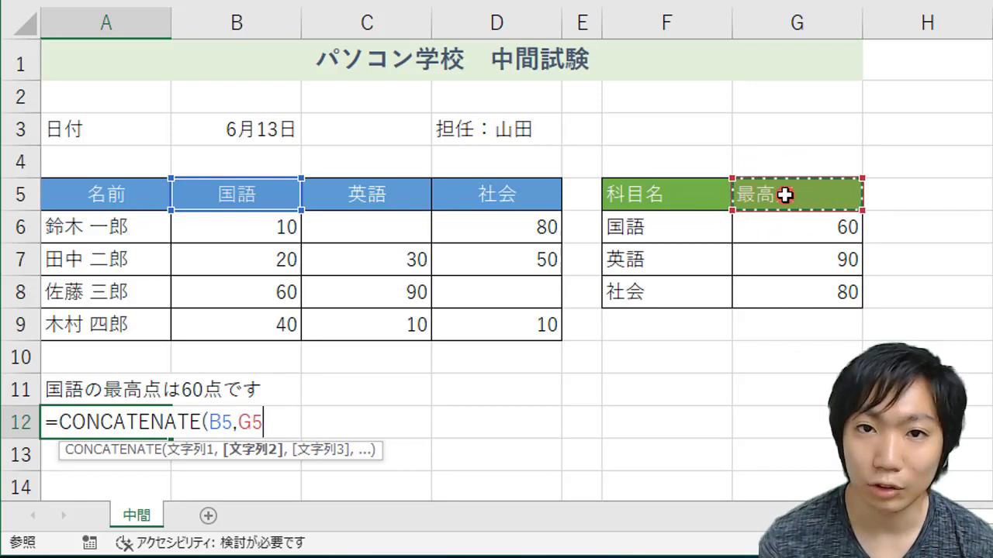
{"action": "type", "text": ","}
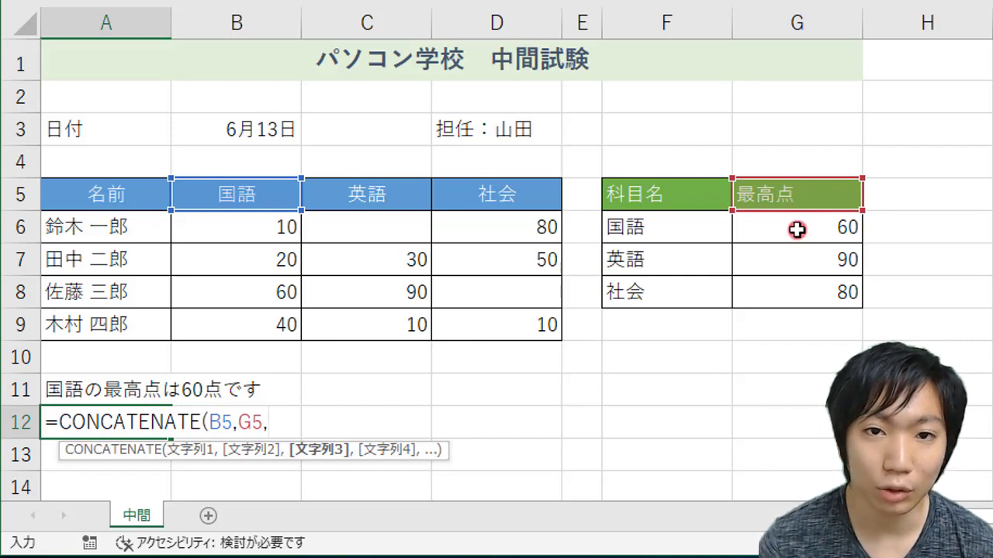
{"action": "left_click", "coordinate": [797, 230]}
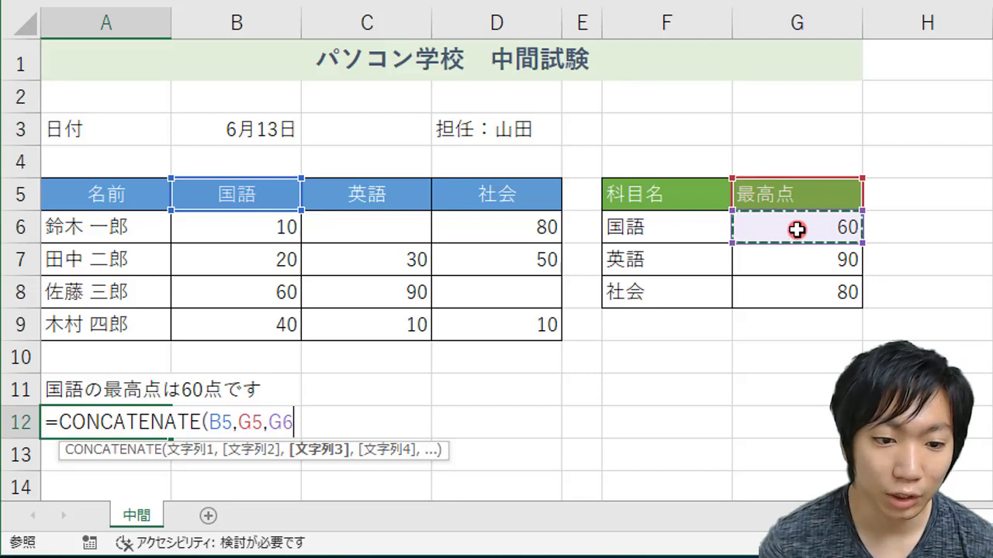
{"action": "key", "text": "Return"}
{"action": "key", "text": "Up"}
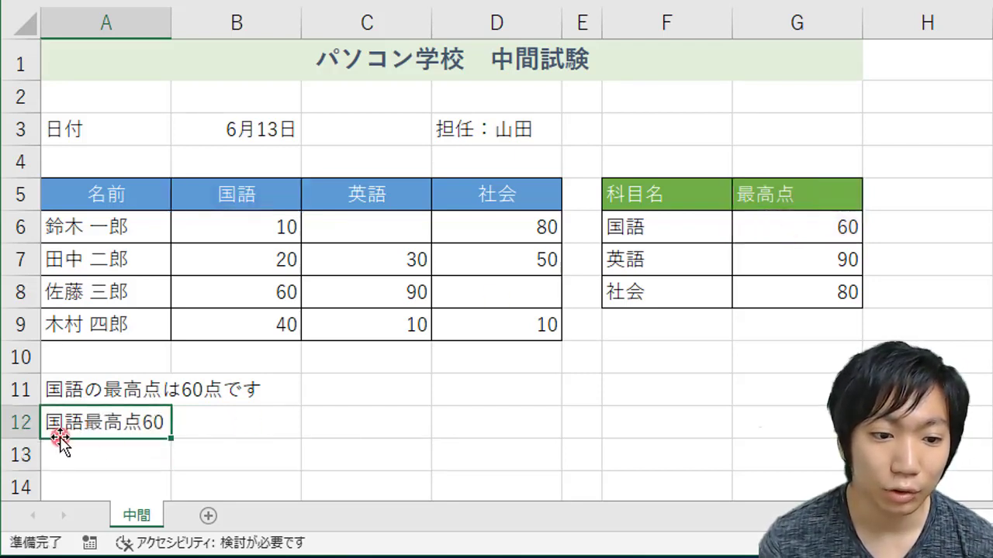
{"action": "left_click", "coordinate": [269, 234]}
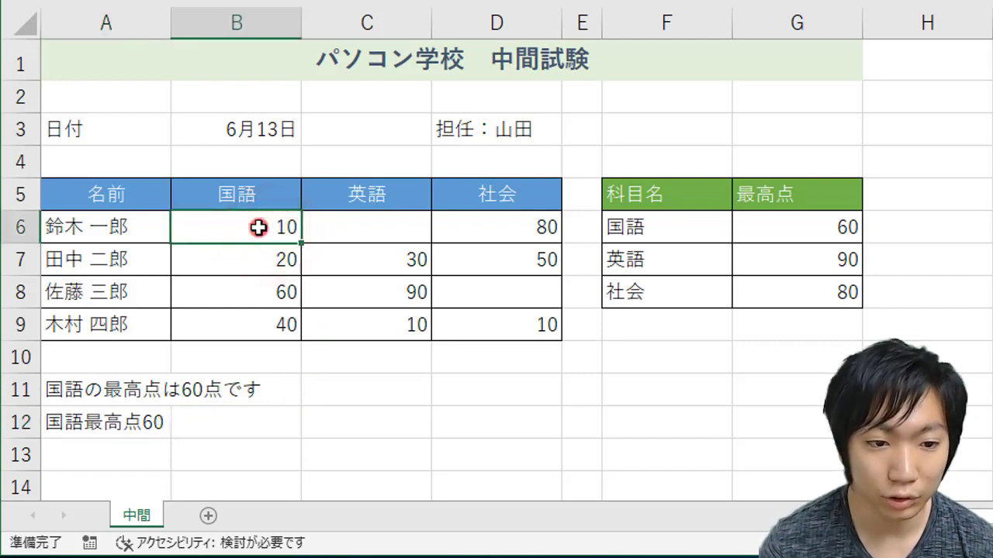
{"action": "type", "text": "8"}
{"action": "key", "text": "Return"}
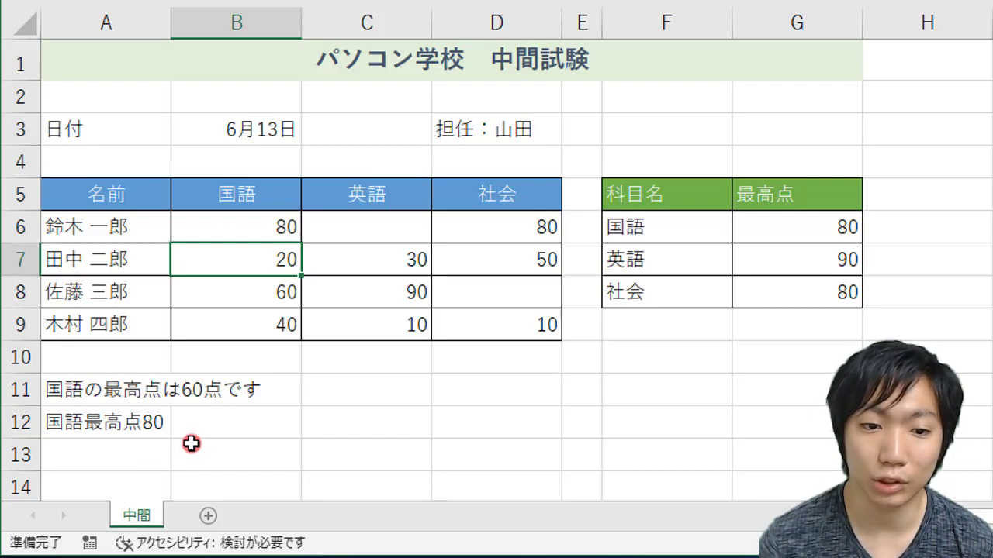
{"action": "left_click", "coordinate": [153, 423]}
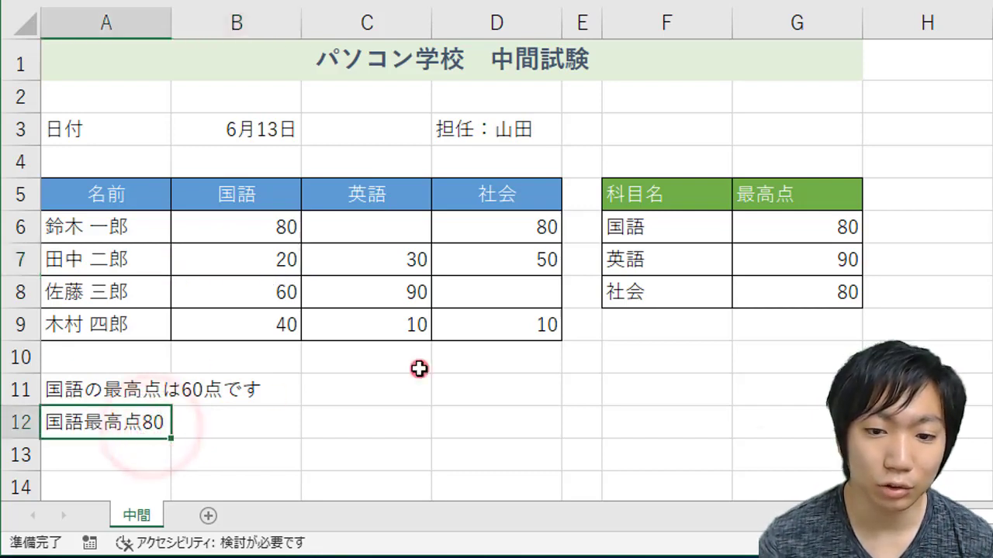
{"action": "left_click", "coordinate": [812, 226]}
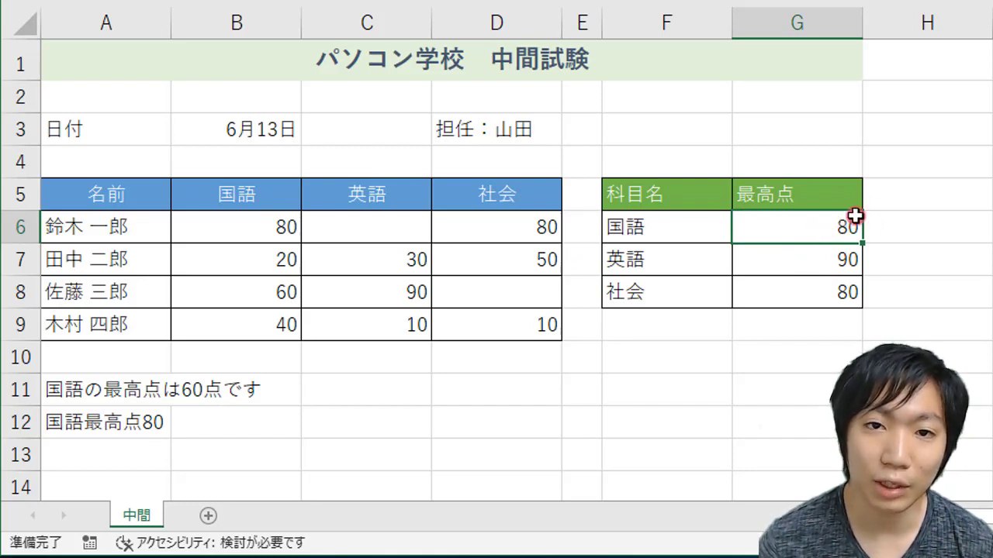
{"action": "left_click", "coordinate": [225, 195]}
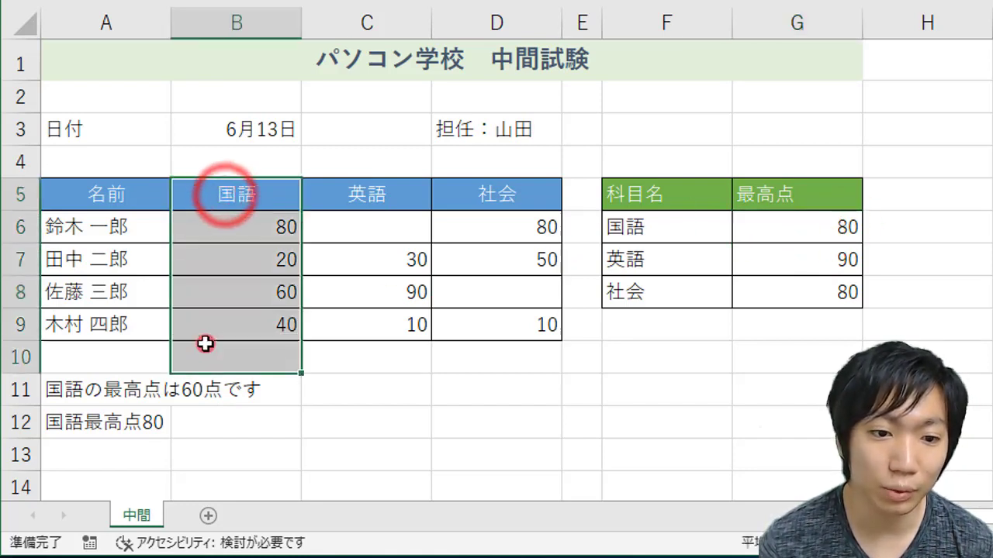
{"action": "left_click_drag", "start_coordinate": [212, 296], "coordinate": [207, 325]}
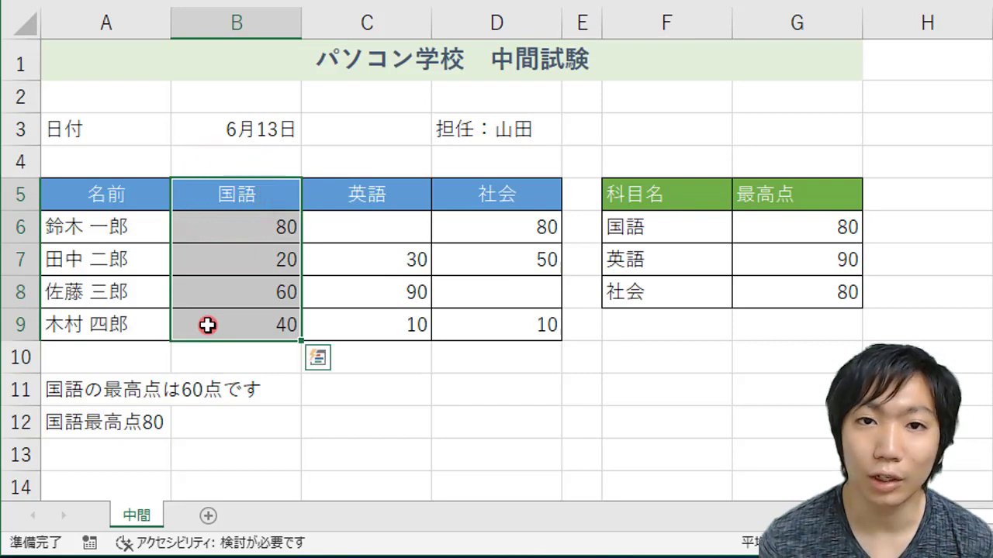
{"action": "left_click", "coordinate": [798, 225]}
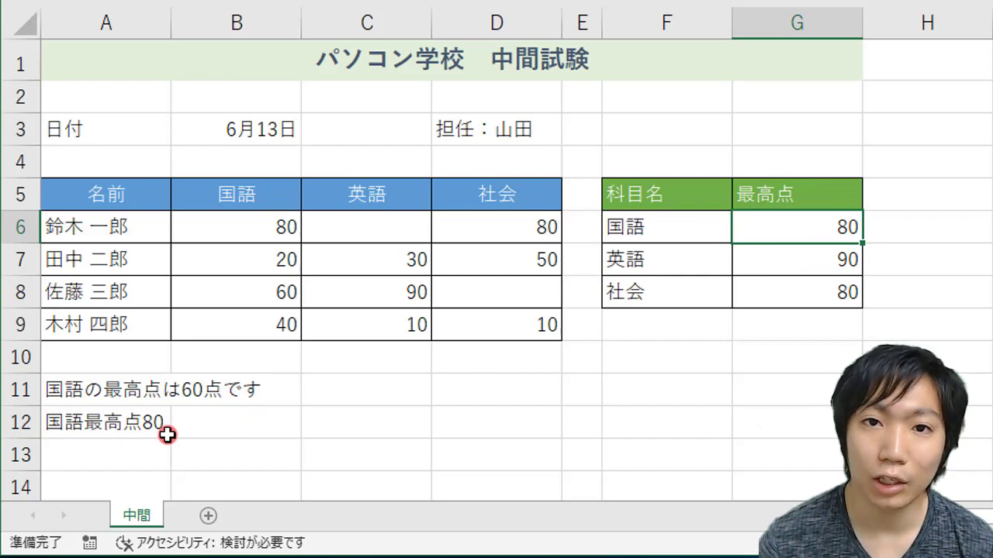
{"action": "left_click", "coordinate": [248, 238]}
{"action": "type", "text": "100"}
{"action": "key", "text": "Return"}
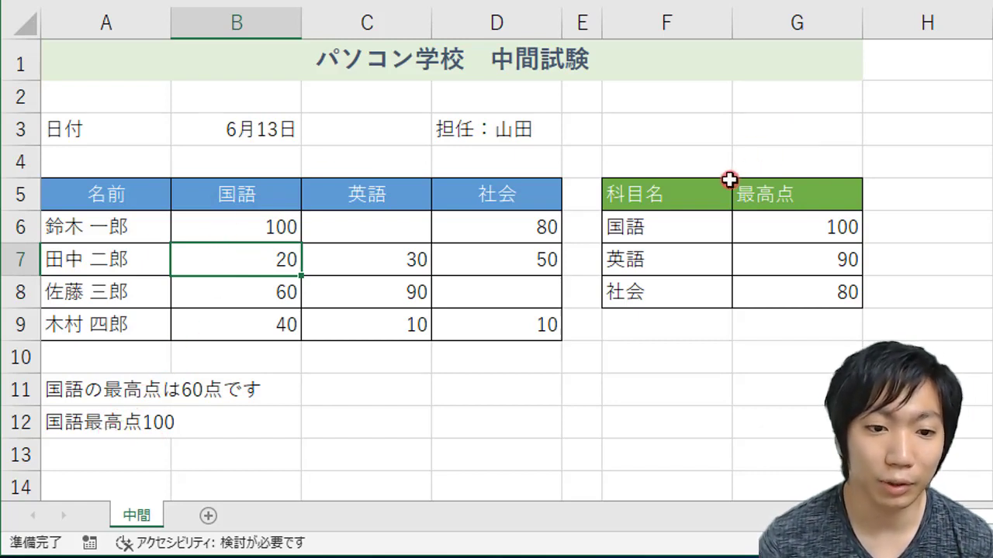
{"action": "key", "text": "ctrl+z"}
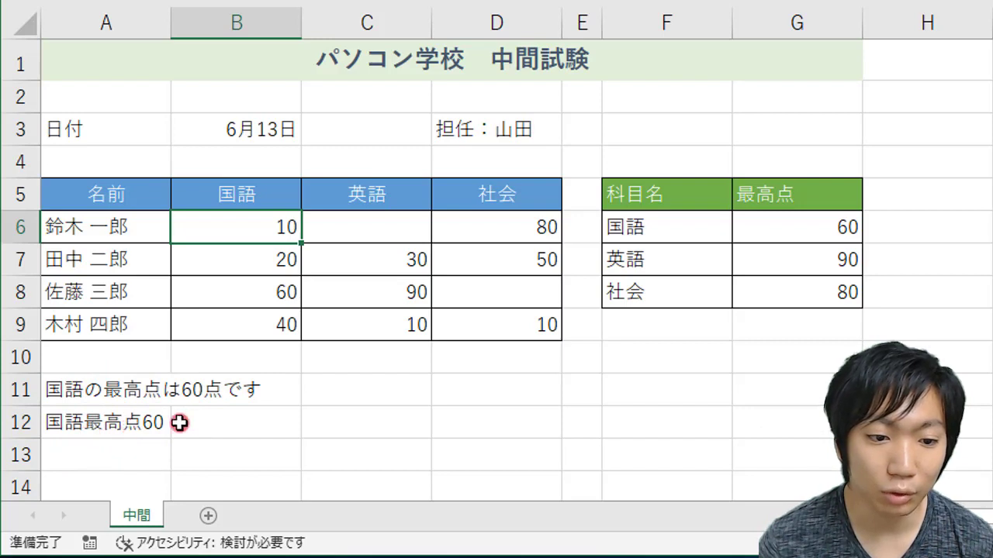
{"action": "left_click", "coordinate": [85, 389]}
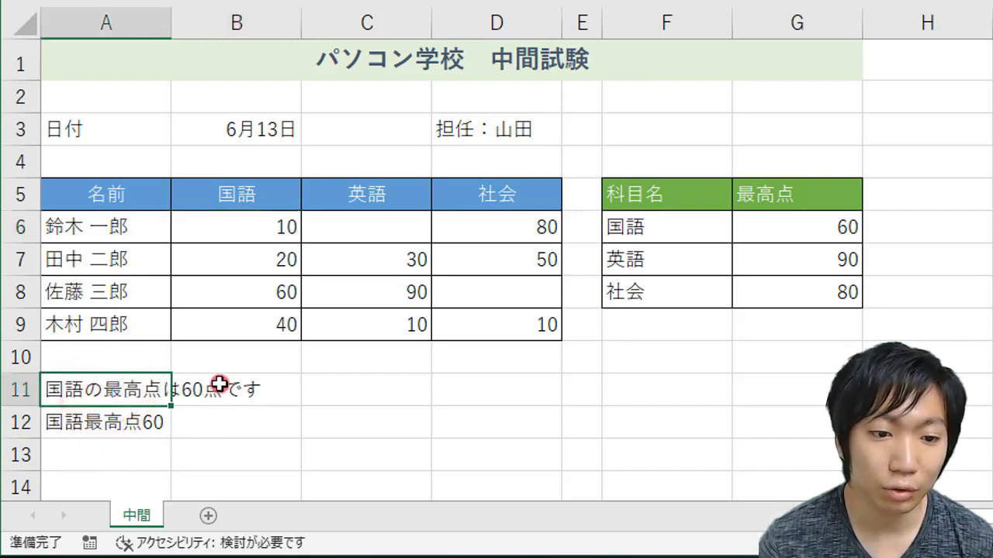
{"action": "left_click", "coordinate": [322, 413]}
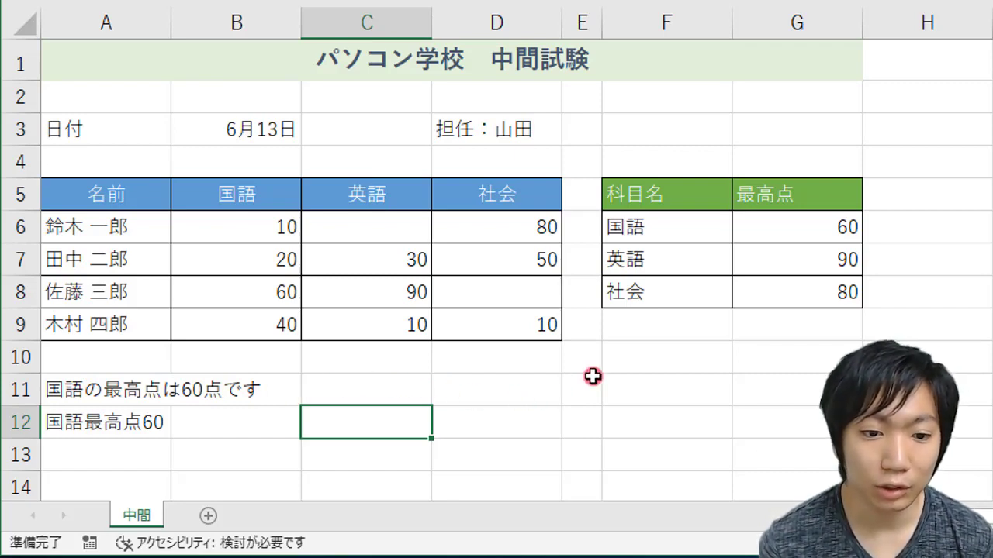
{"action": "type", "text": "\""}
{"action": "key", "text": "Zenkaku_Hankaku"}
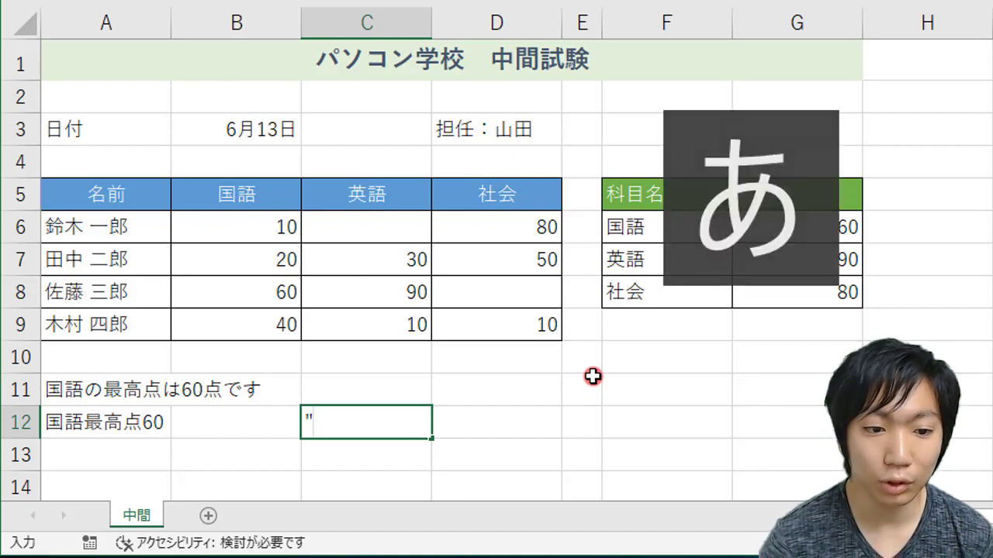
{"action": "type", "text": "の"}
{"action": "key", "text": "Zenkaku_Hankaku"}
{"action": "type", "text": "\""}
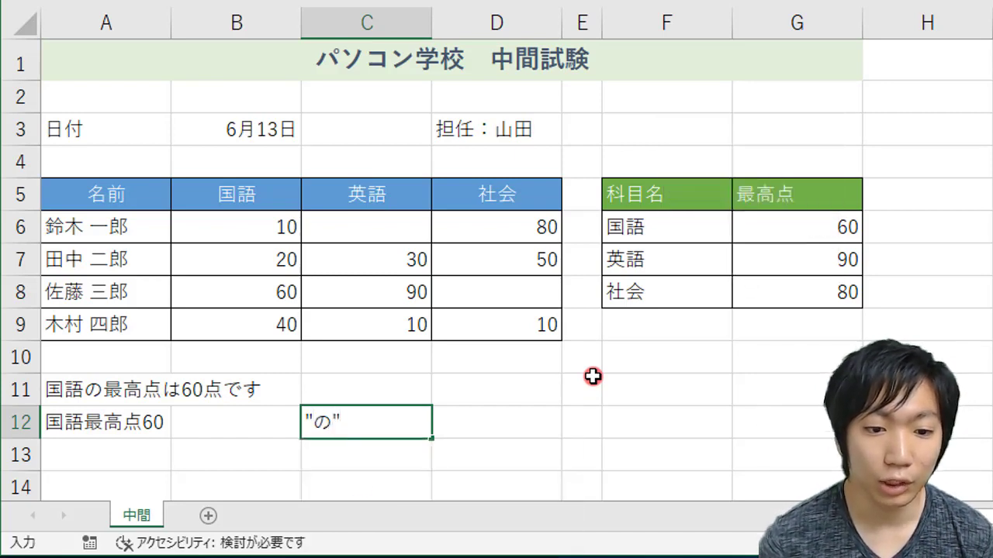
{"action": "key", "text": "Return"}
{"action": "left_click", "coordinate": [349, 431]}
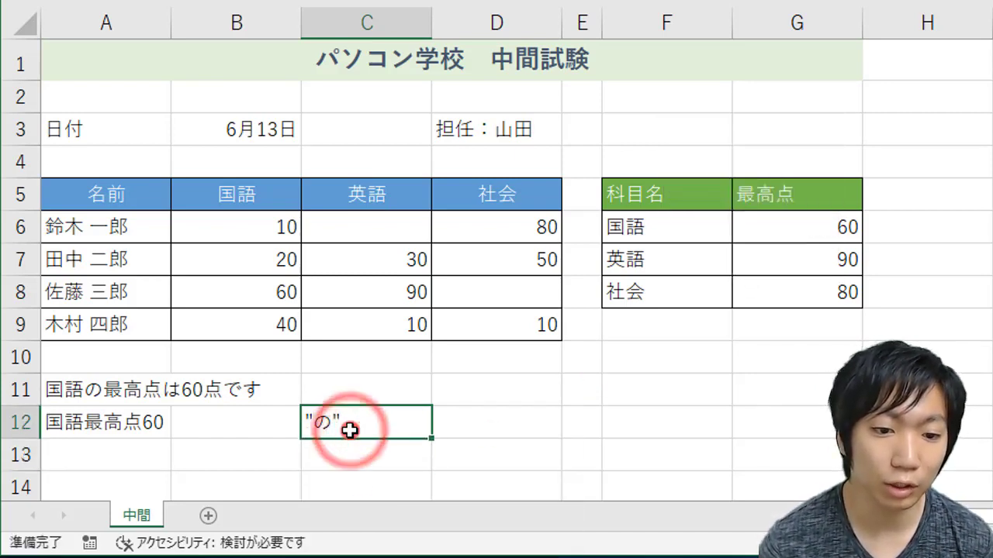
{"action": "scroll", "coordinate": [349, 431], "scroll_direction": "up", "scroll_amount": 2, "text": "ctrl"}
{"action": "scroll", "coordinate": [370, 385], "scroll_direction": "up", "scroll_amount": 2, "text": "ctrl"}
{"action": "scroll", "coordinate": [476, 459], "scroll_direction": "up", "scroll_amount": 2, "text": "ctrl"}
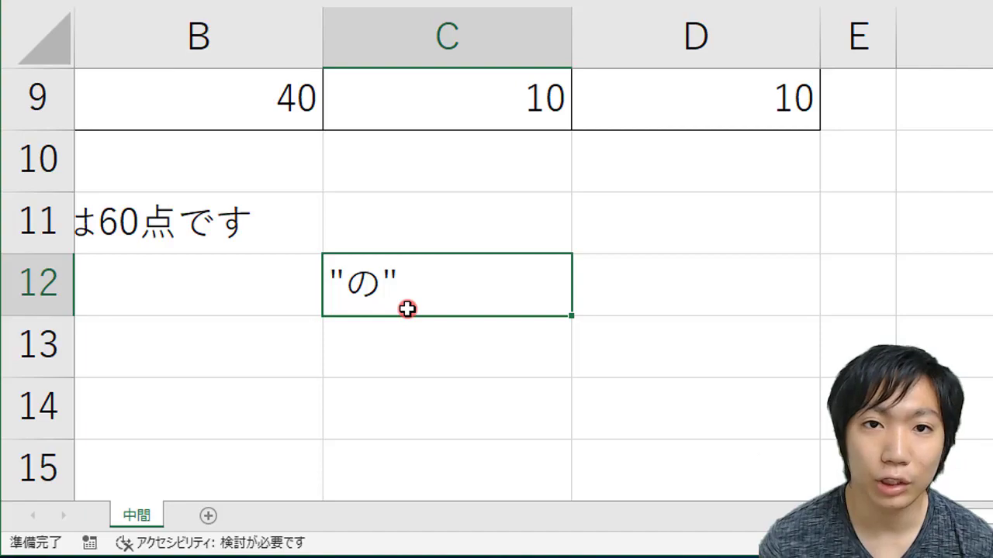
{"action": "scroll", "coordinate": [406, 308], "scroll_direction": "down", "scroll_amount": 3, "text": "ctrl"}
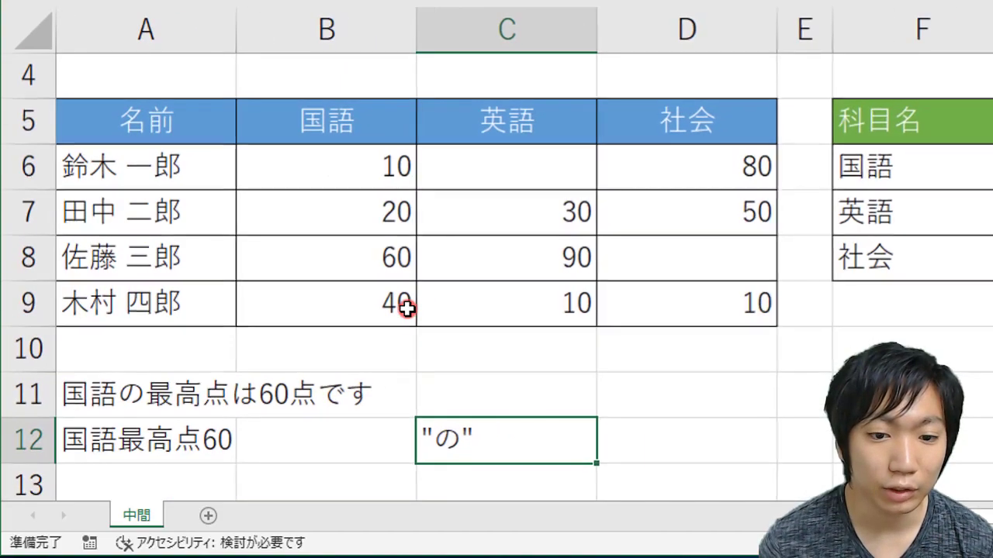
Clear the sample text from C12 and the existing content of A12
{"action": "key", "text": "Delete"}
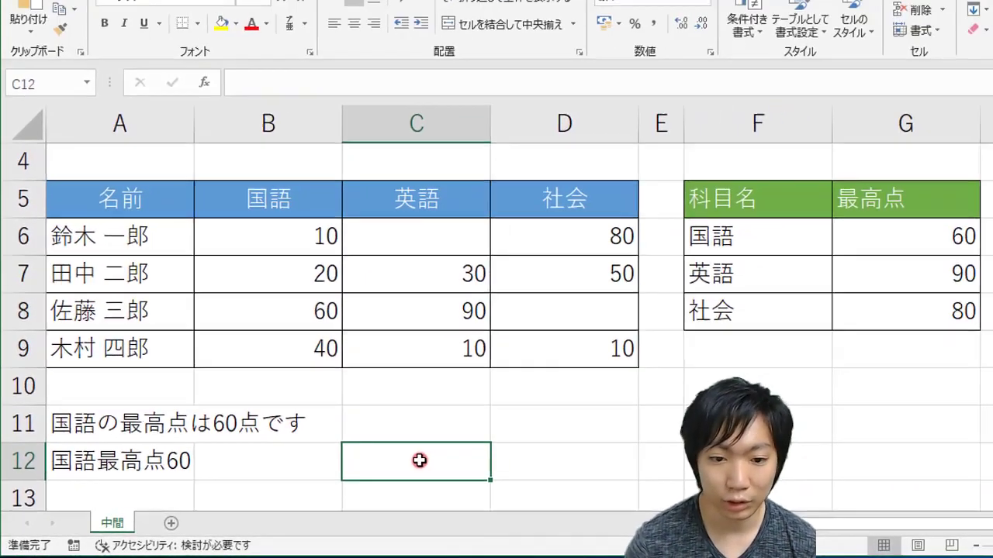
{"action": "left_click", "coordinate": [134, 464]}
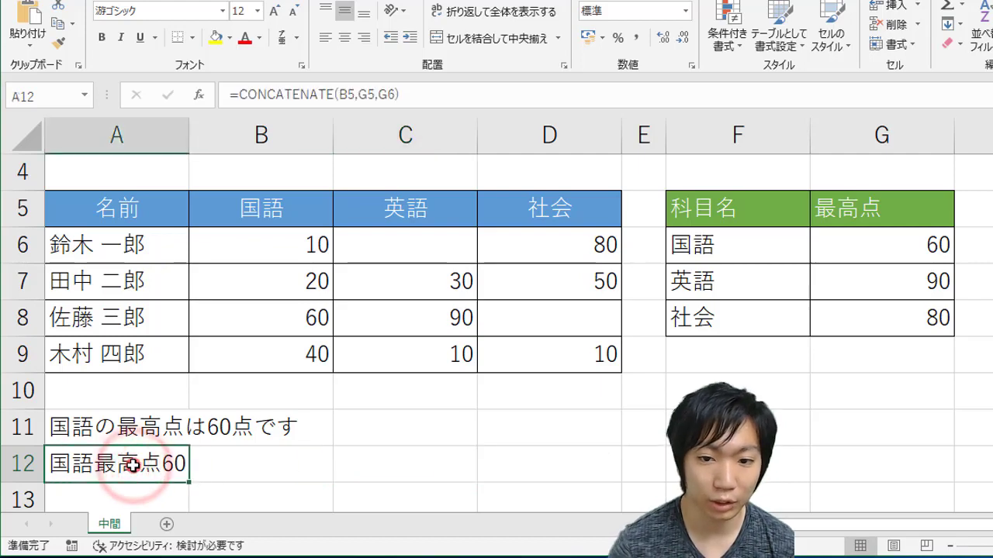
{"action": "key", "text": "Delete"}
Begin A12's formula as =CONCATENATE(B5,"の", typing の with the Japanese IME
{"action": "type", "text": "=conca"}
{"action": "key", "text": "Tab"}
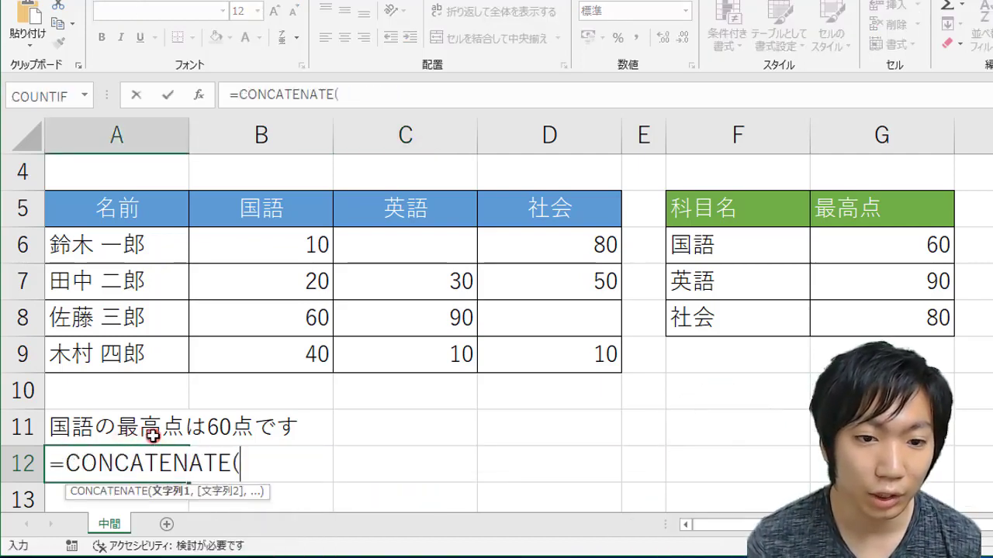
{"action": "left_click", "coordinate": [253, 212]}
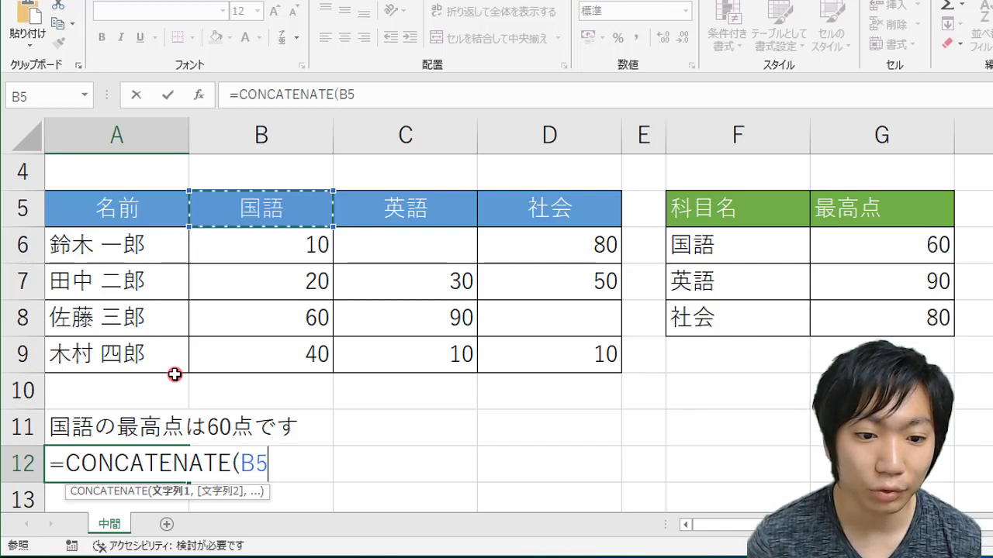
{"action": "type", "text": ","}
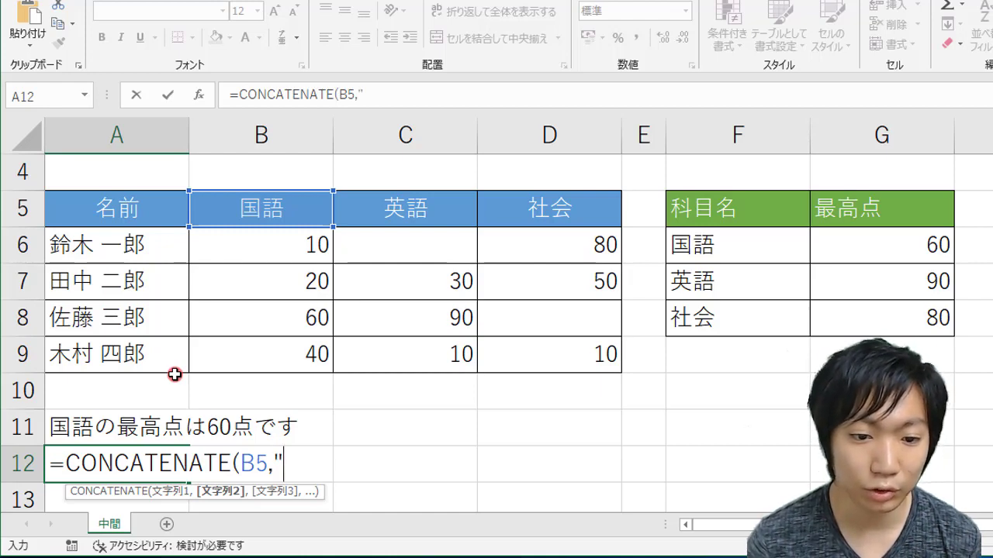
{"action": "key", "text": "Zenkaku_Hankaku"}
{"action": "type", "text": "の"}
{"action": "key", "text": "Return"}
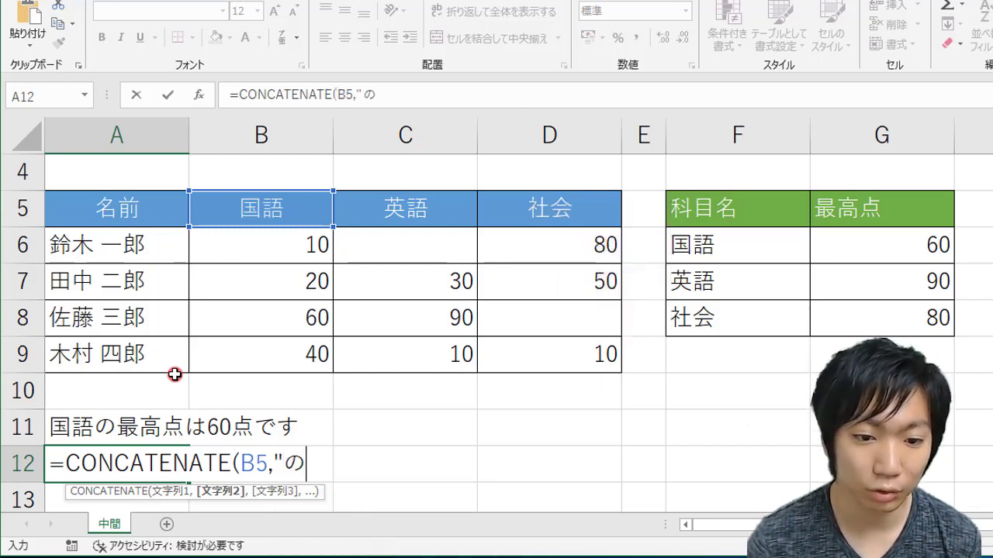
{"action": "key", "text": "Zenkaku_Hankaku"}
{"action": "type", "text": "\""}
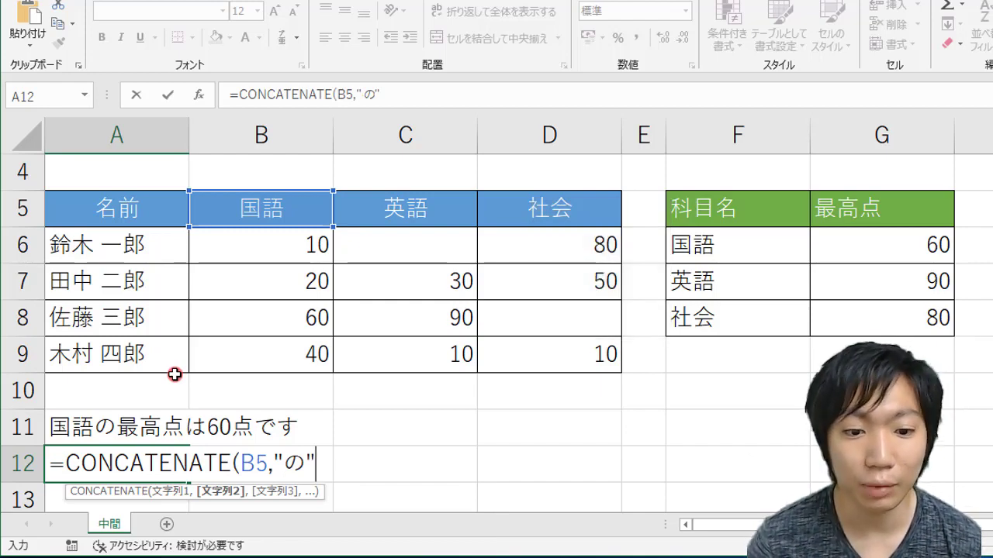
{"action": "type", "text": ","}
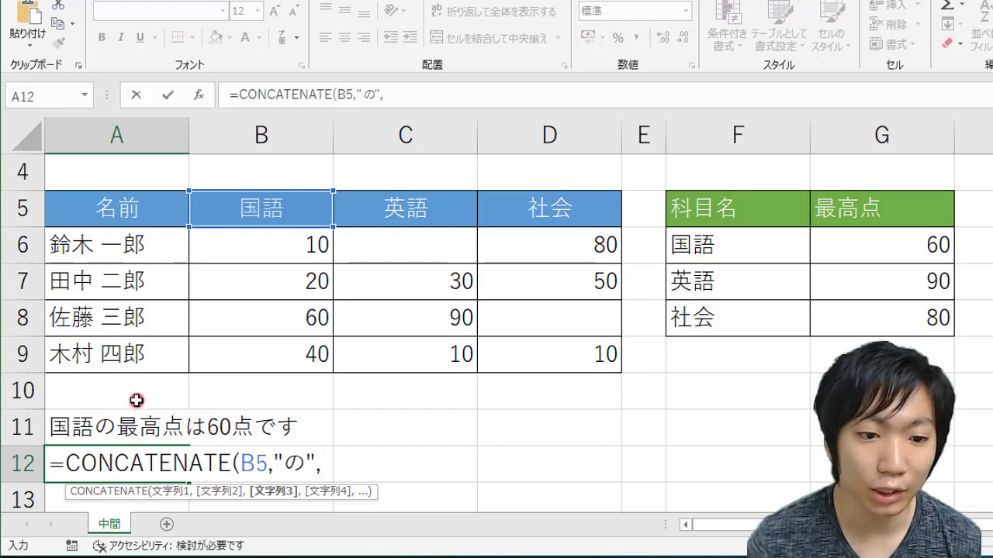
Append header G5 and the text "は" to the A12 formula
{"action": "left_click", "coordinate": [862, 211]}
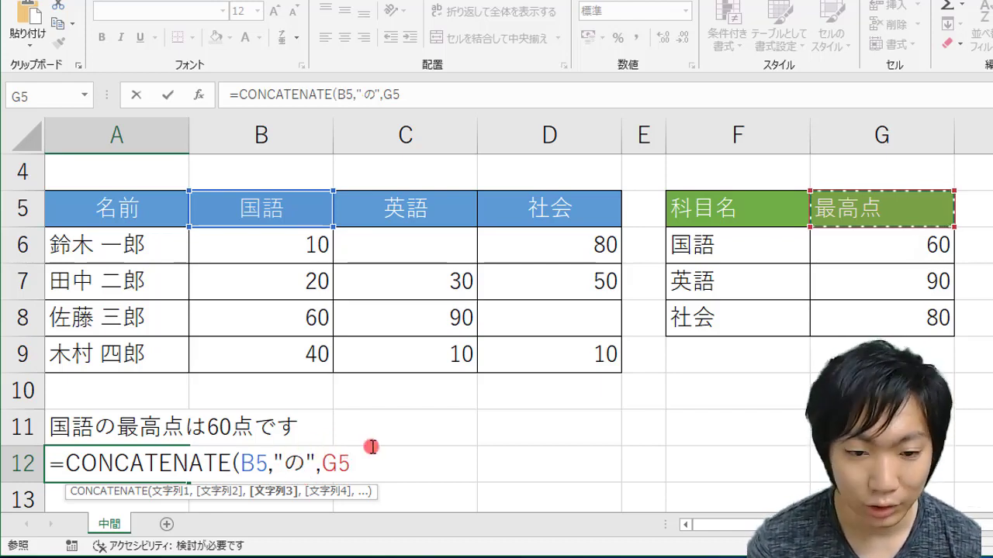
{"action": "type", "text": ","}
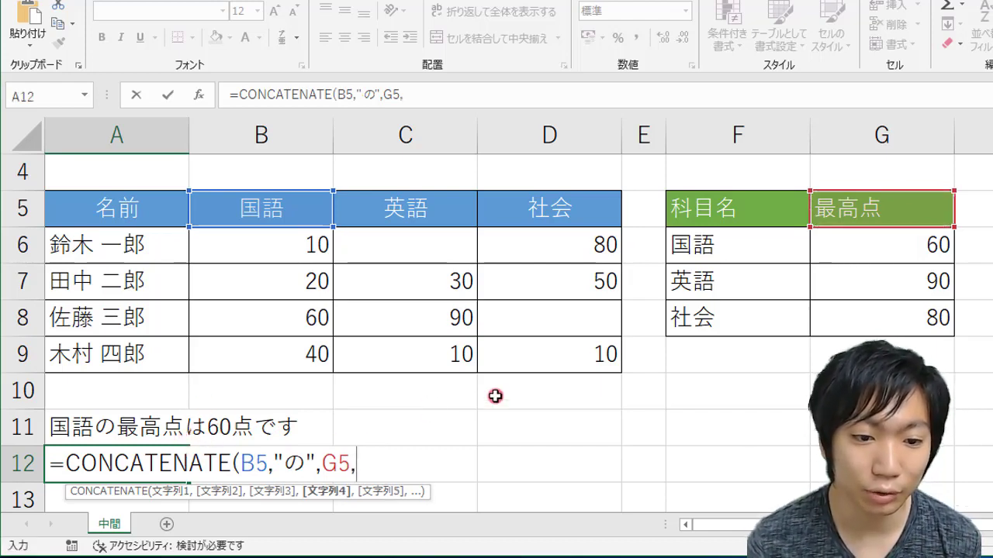
{"action": "type", "text": "\""}
{"action": "key", "text": "Zenkaku_Hankaku"}
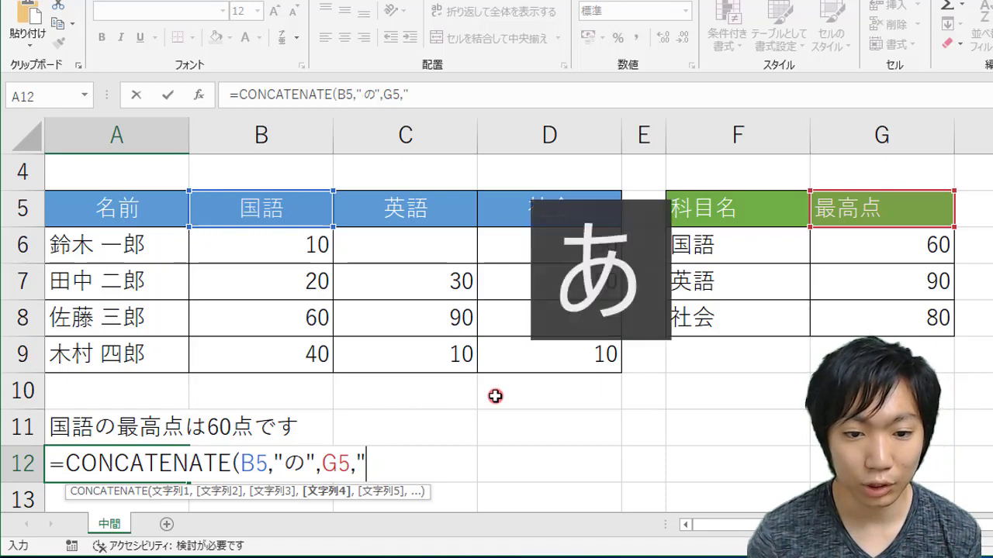
{"action": "type", "text": "は"}
{"action": "key", "text": "Return"}
{"action": "key", "text": "Zenkaku_Hankaku"}
{"action": "type", "text": "\""}
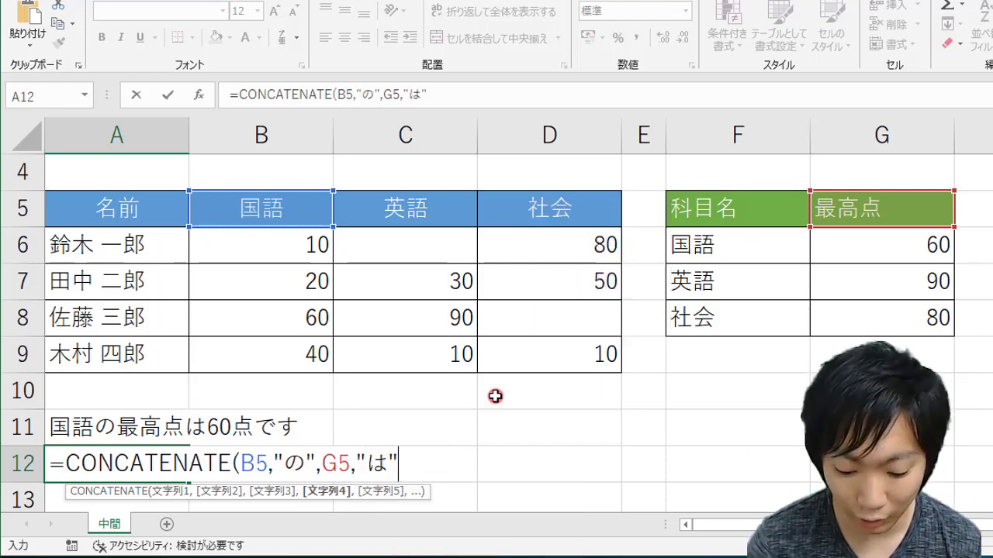
{"action": "type", "text": ","}
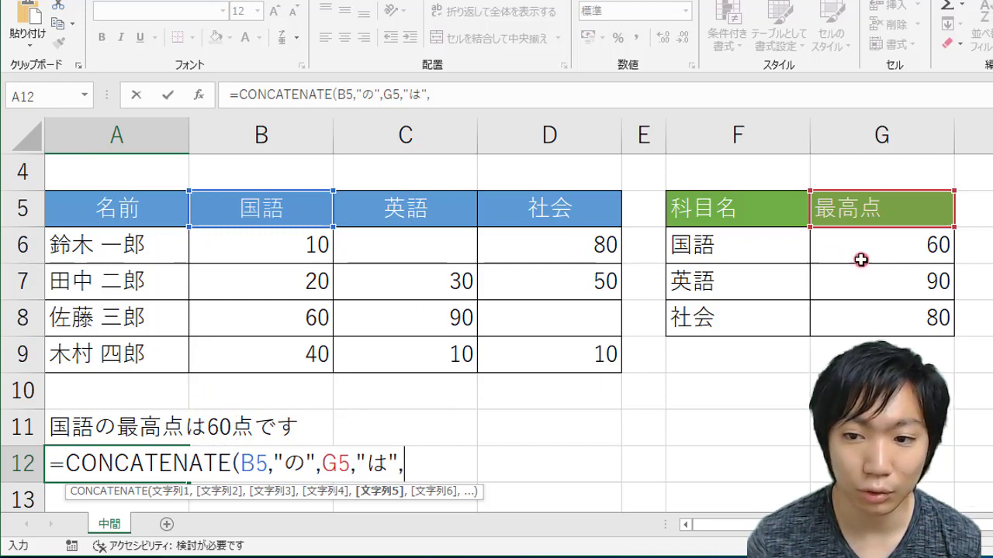
Append G6 and "点です", then commit the formula so A12 reads 国語の最高点は60点です
{"action": "left_click", "coordinate": [887, 244]}
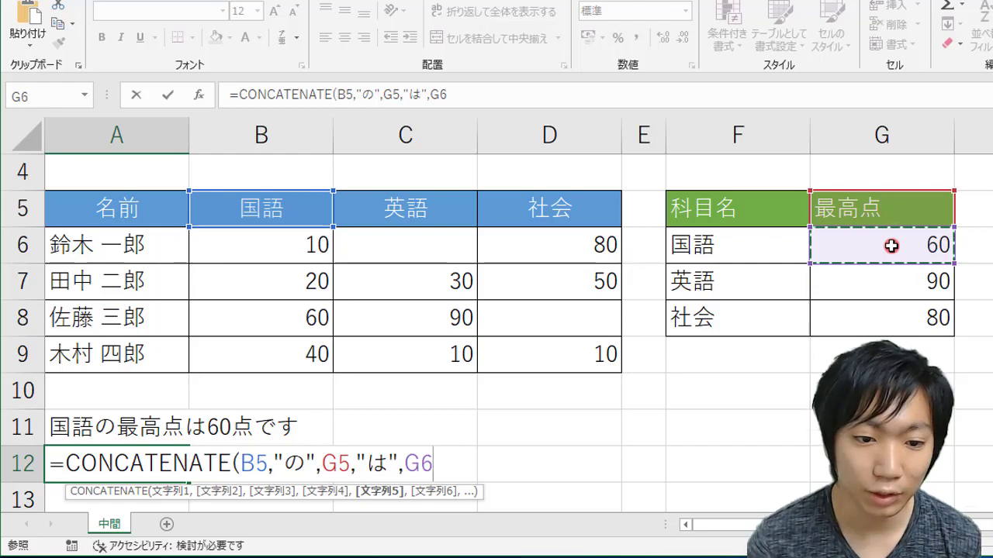
{"action": "type", "text": ","}
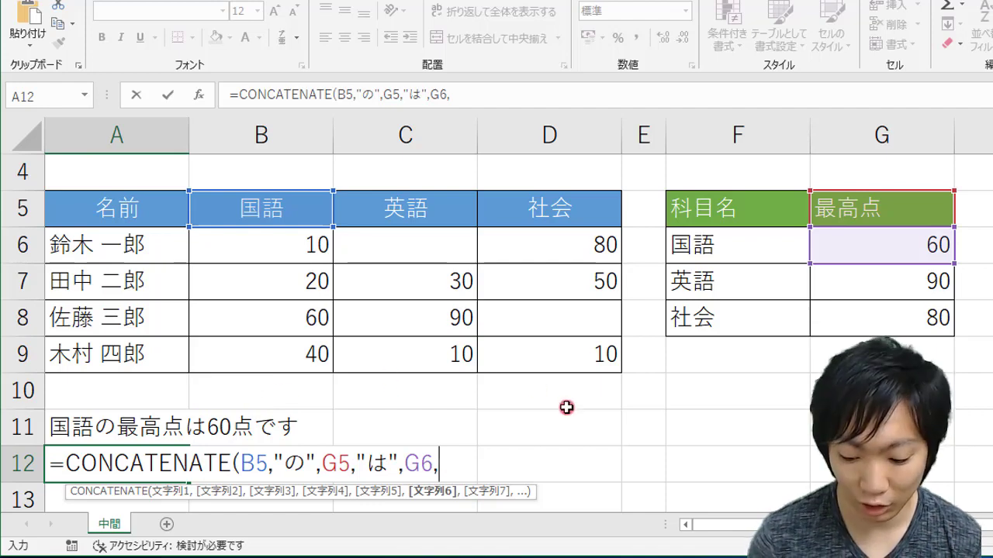
{"action": "key", "text": "Zenkaku_Hankaku"}
{"action": "type", "text": "te"}
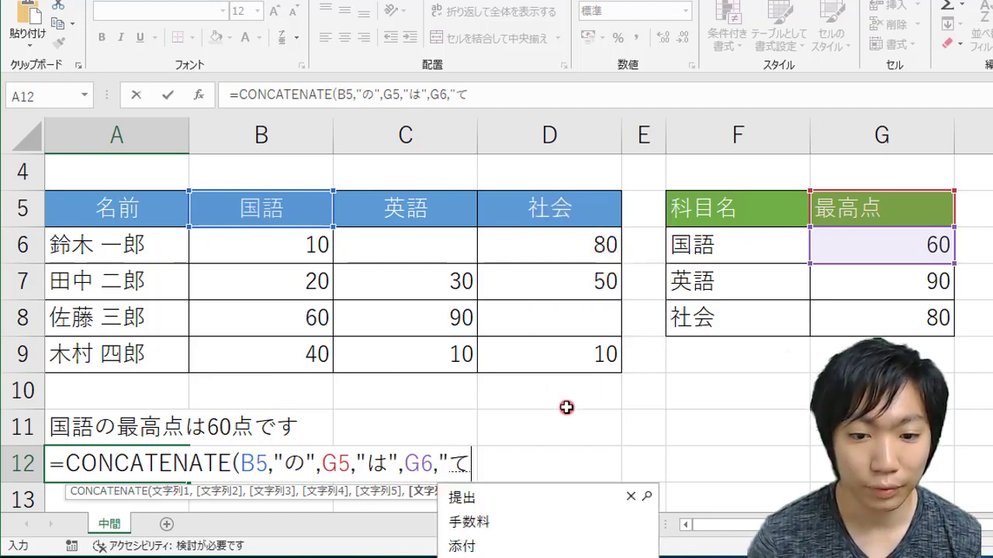
{"action": "type", "text": "nndesu"}
{"action": "key", "text": "space"}
{"action": "key", "text": "Return"}
{"action": "key", "text": "Zenkaku_Hankaku"}
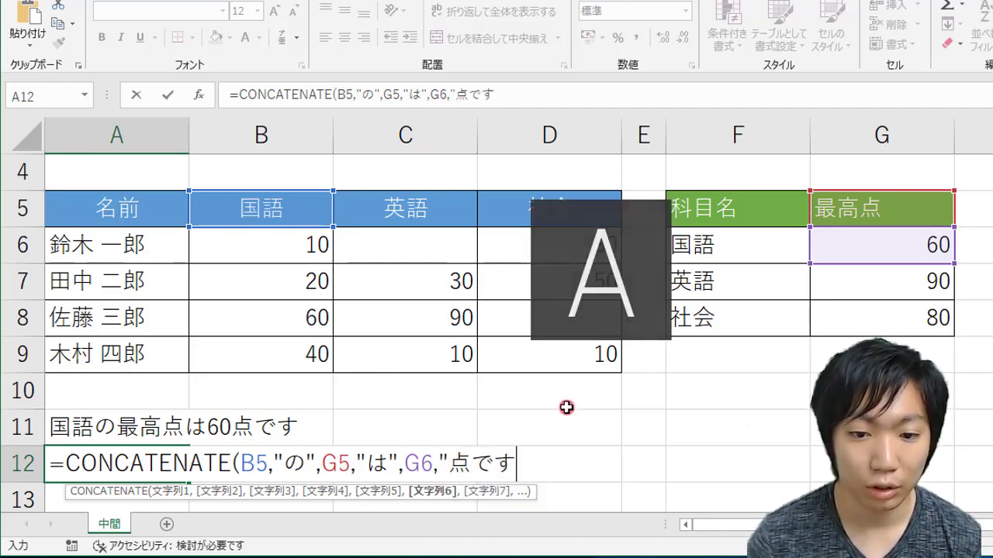
{"action": "type", "text": "\""}
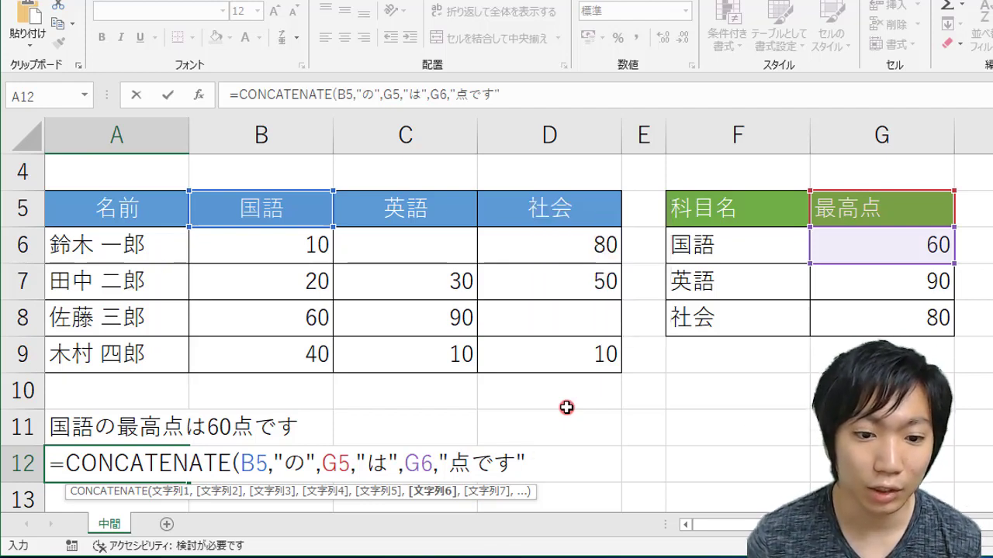
{"action": "key", "text": "Return"}
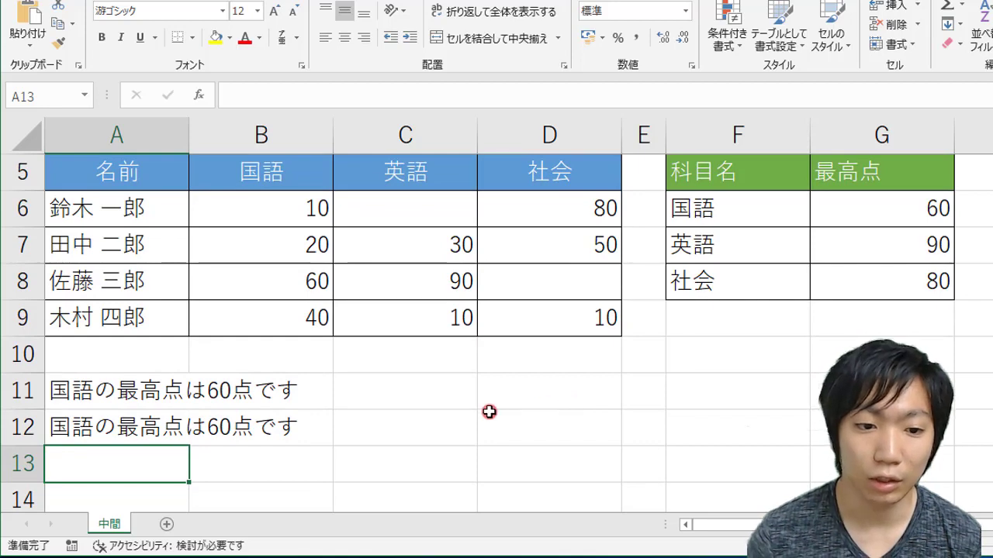
Set B6 to 80 and check the A12 sentence and G6's MAX formula update
{"action": "left_click", "coordinate": [127, 392]}
{"action": "left_click", "coordinate": [108, 456]}
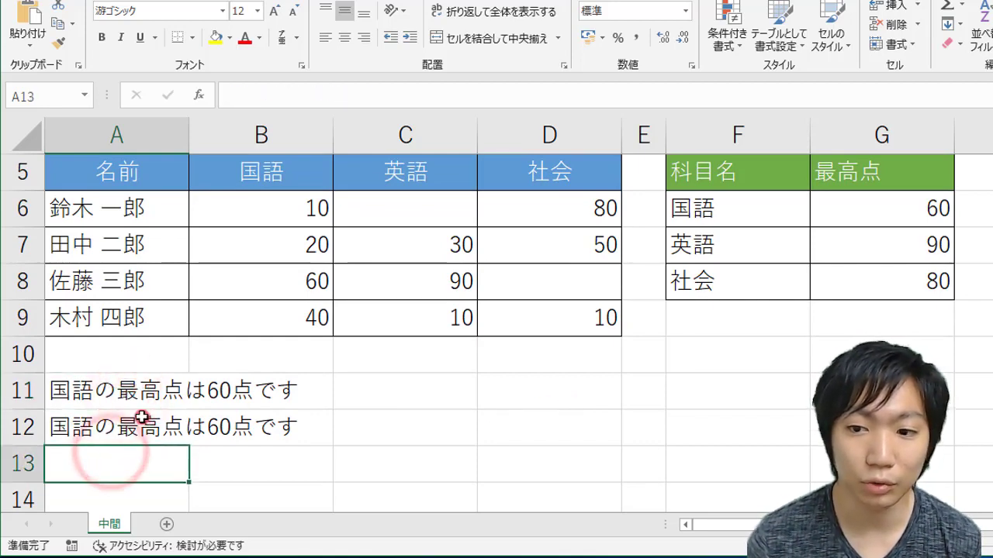
{"action": "left_click", "coordinate": [256, 216]}
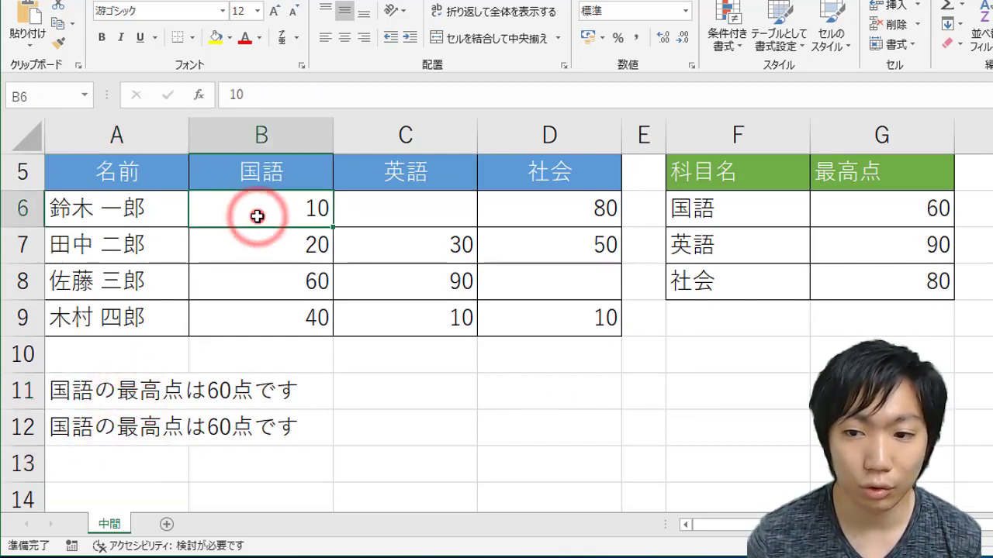
{"action": "type", "text": "8"}
{"action": "key", "text": "Return"}
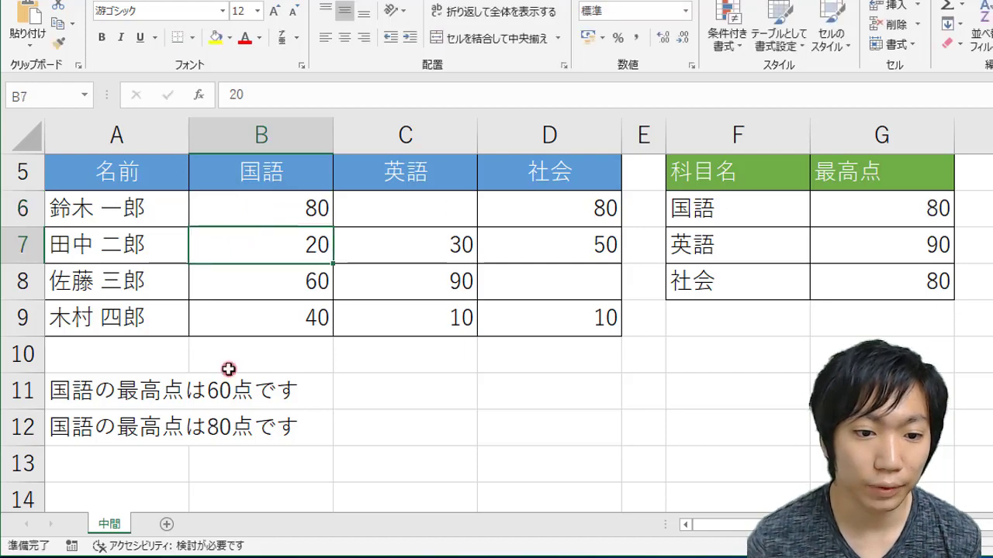
{"action": "left_click", "coordinate": [125, 431]}
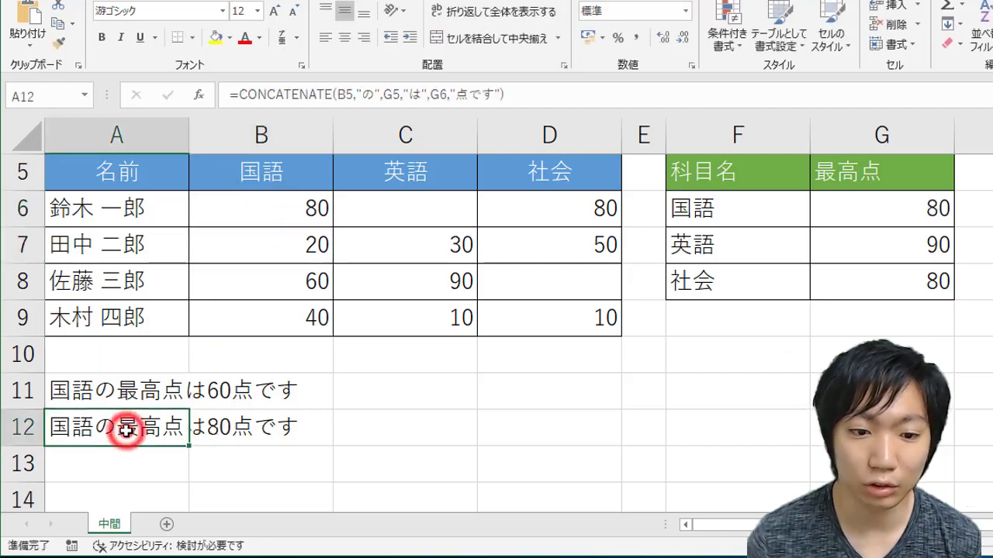
{"action": "left_click", "coordinate": [885, 208]}
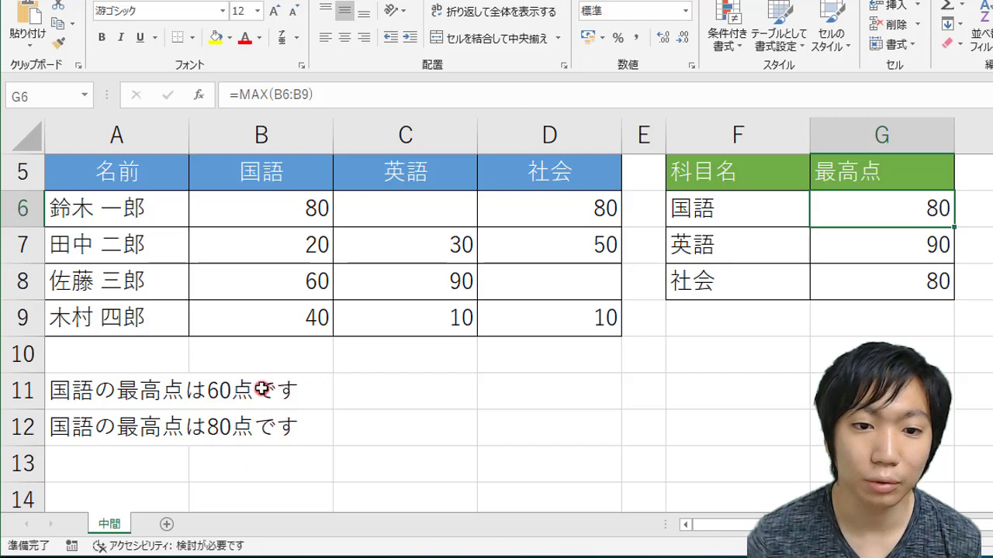
Set B6 to 100 and compare A12's sentence with A11's fixed text
{"action": "left_click", "coordinate": [310, 207]}
{"action": "type", "text": "100"}
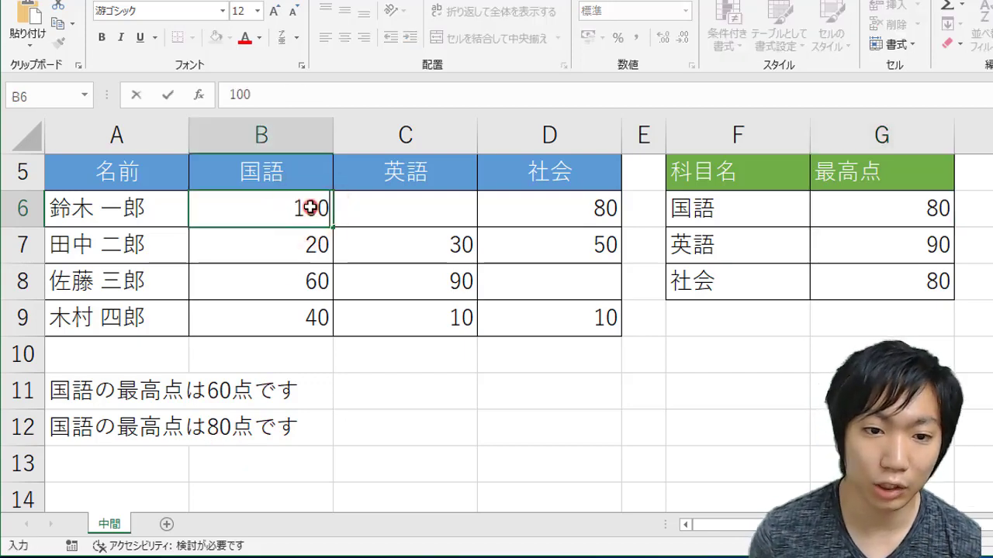
{"action": "key", "text": "Return"}
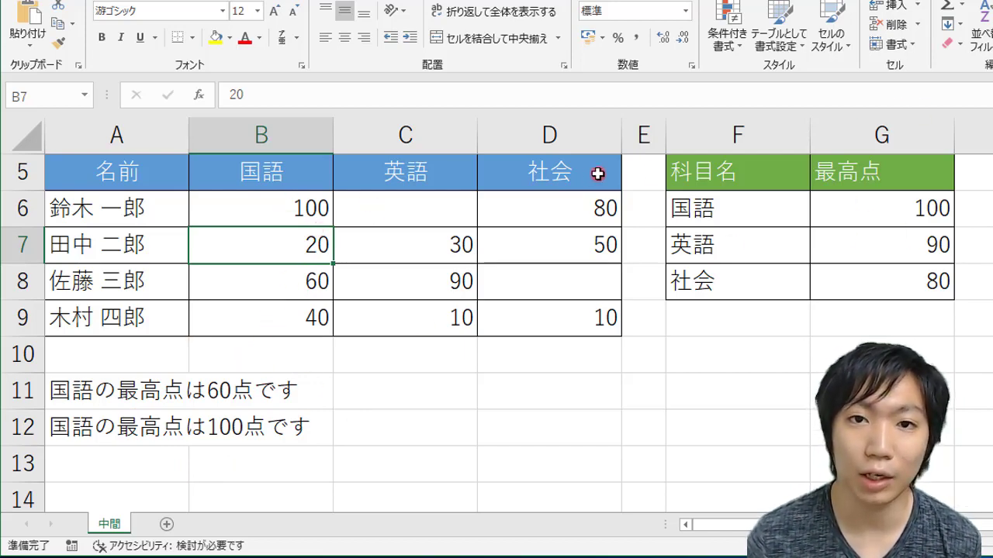
{"action": "left_click", "coordinate": [100, 383]}
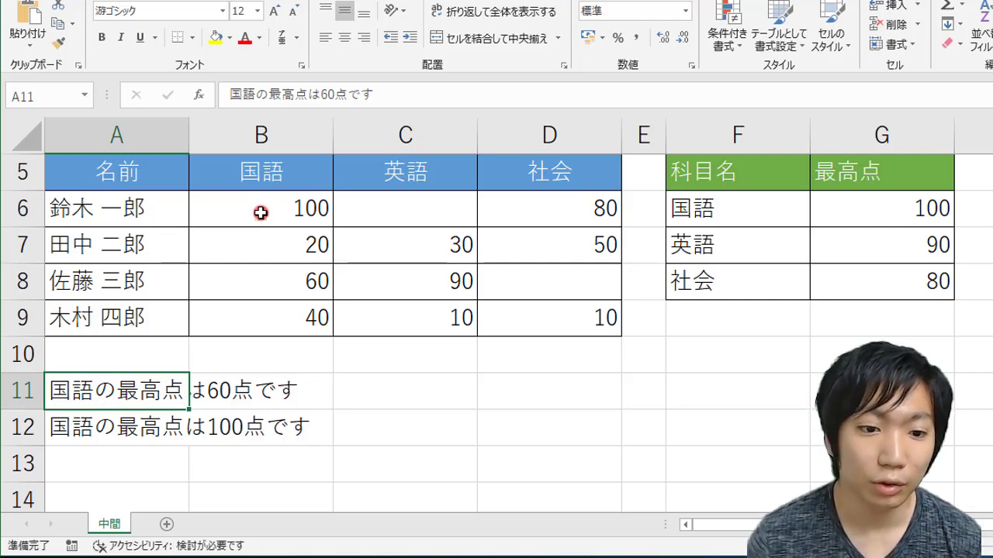
Inspect the CONCATENATE formula in A12 without changing it
{"action": "left_click", "coordinate": [126, 415]}
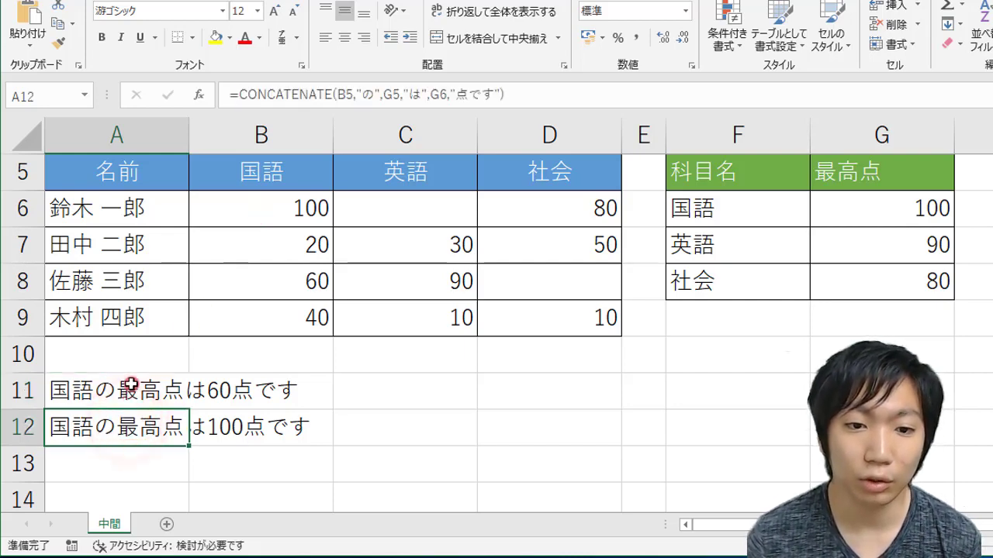
{"action": "key", "text": "F2"}
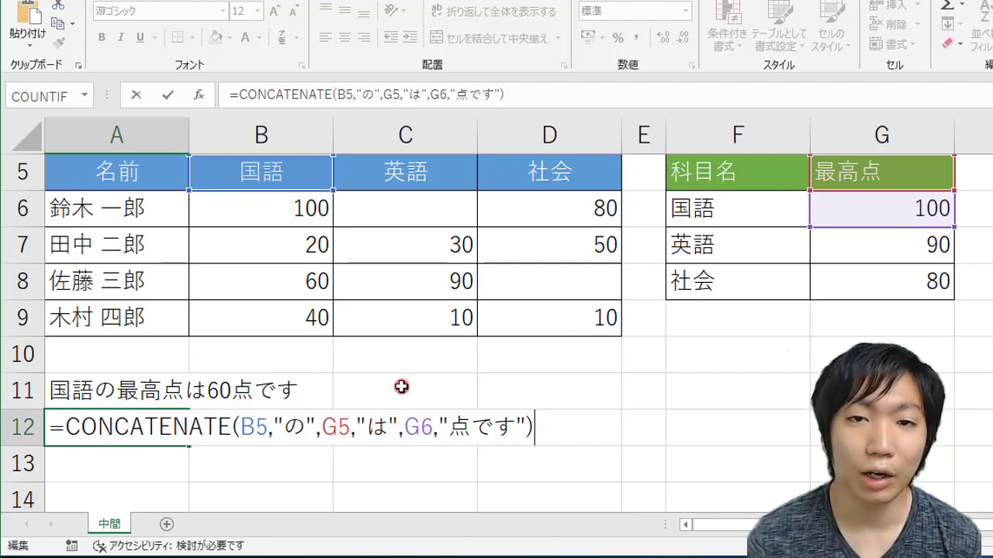
{"action": "key", "text": "ctrl+Return"}
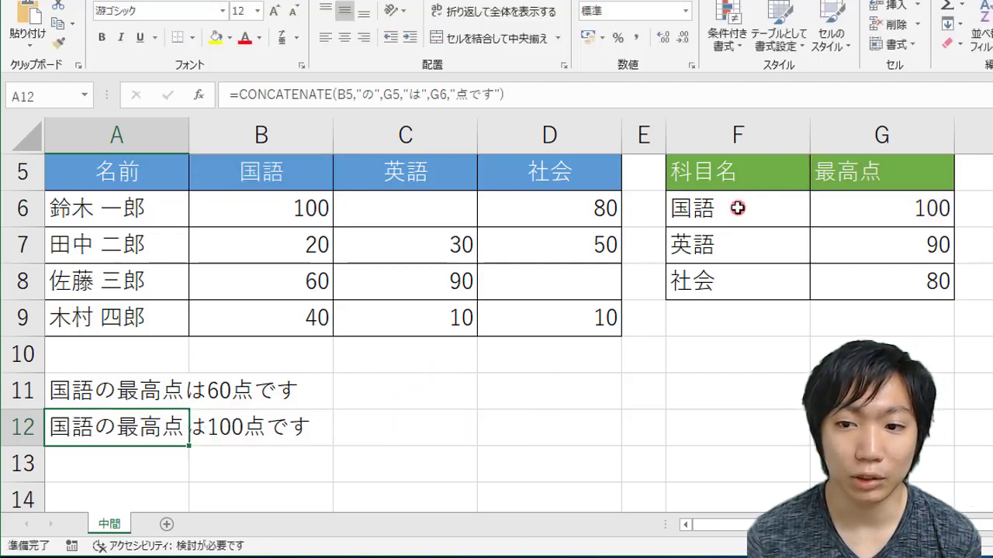
Rename the G5 header to 合計 using Japanese input
{"action": "left_click", "coordinate": [870, 164]}
{"action": "type", "text": "gou"}
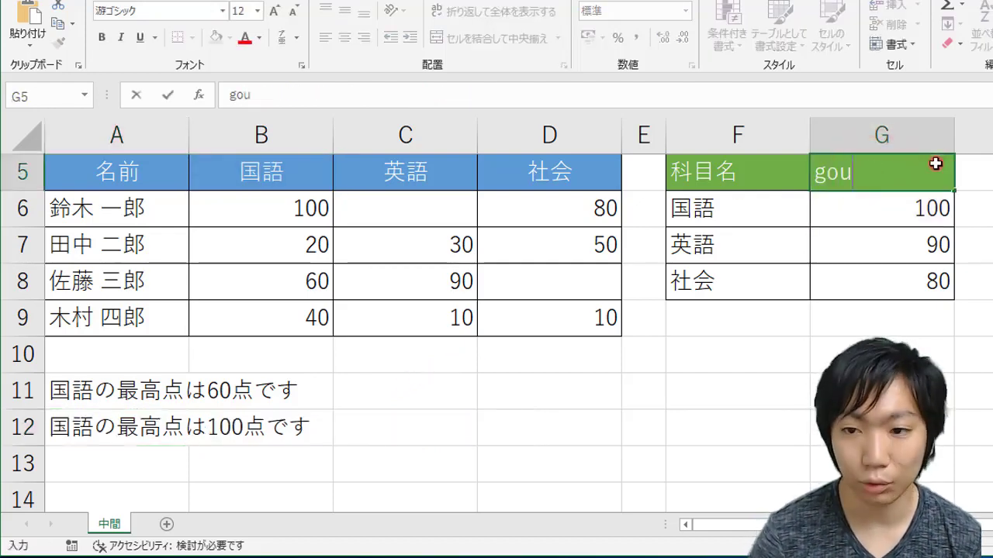
{"action": "key", "text": "BackSpace"}
{"action": "key", "text": "Zenkaku_Hankaku"}
{"action": "key", "text": "BackSpace"}
{"action": "key", "text": "BackSpace"}
{"action": "type", "text": "gou"}
{"action": "key", "text": "space"}
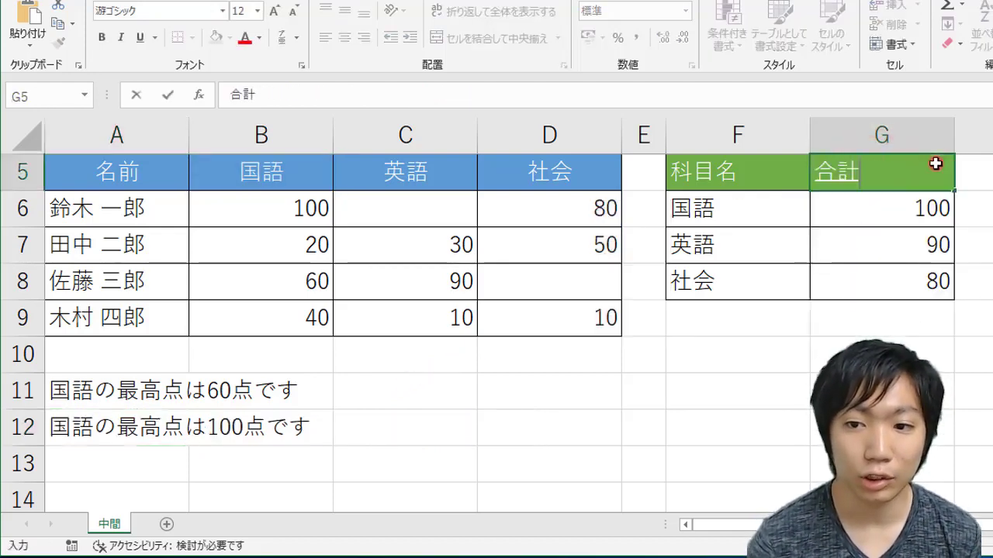
{"action": "key", "text": "Return"}
{"action": "key", "text": "Return"}
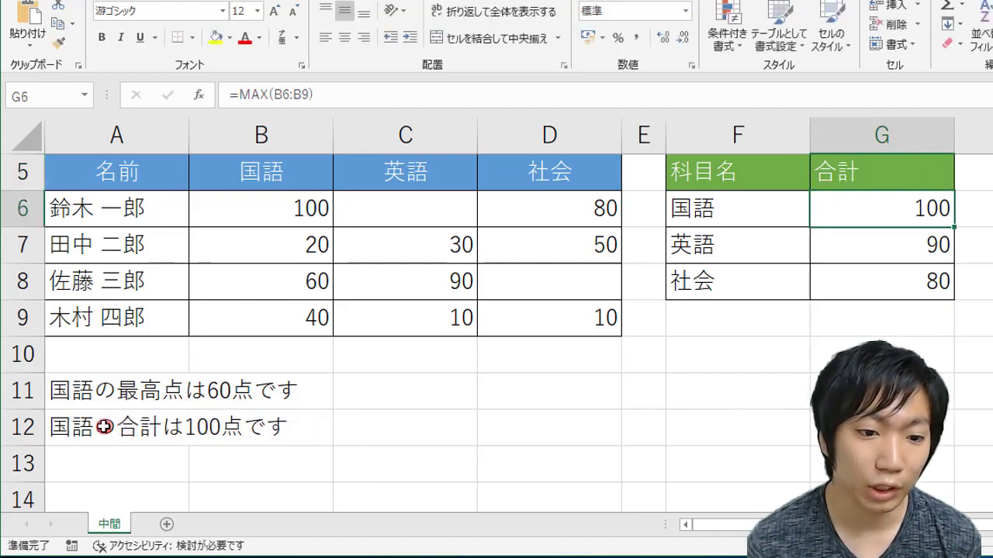